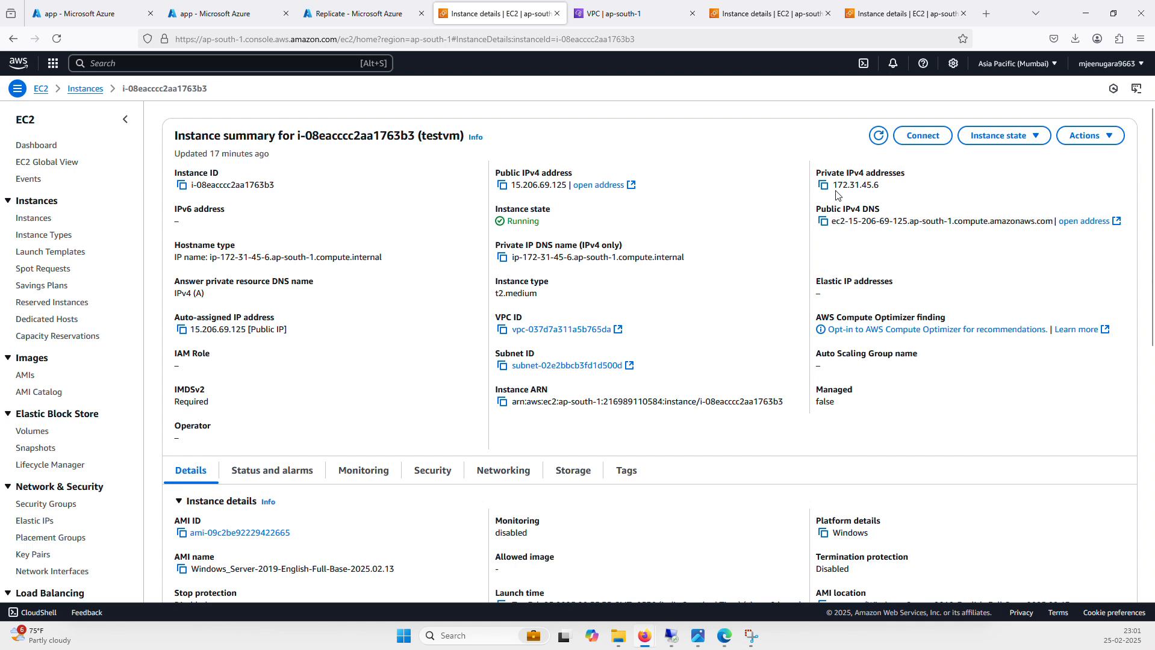
Step: Switch to the Azure portal's azure-migrate-appliance virtual machine and highlight its private IP address
left_click(78, 13)
left_click(551, 318)
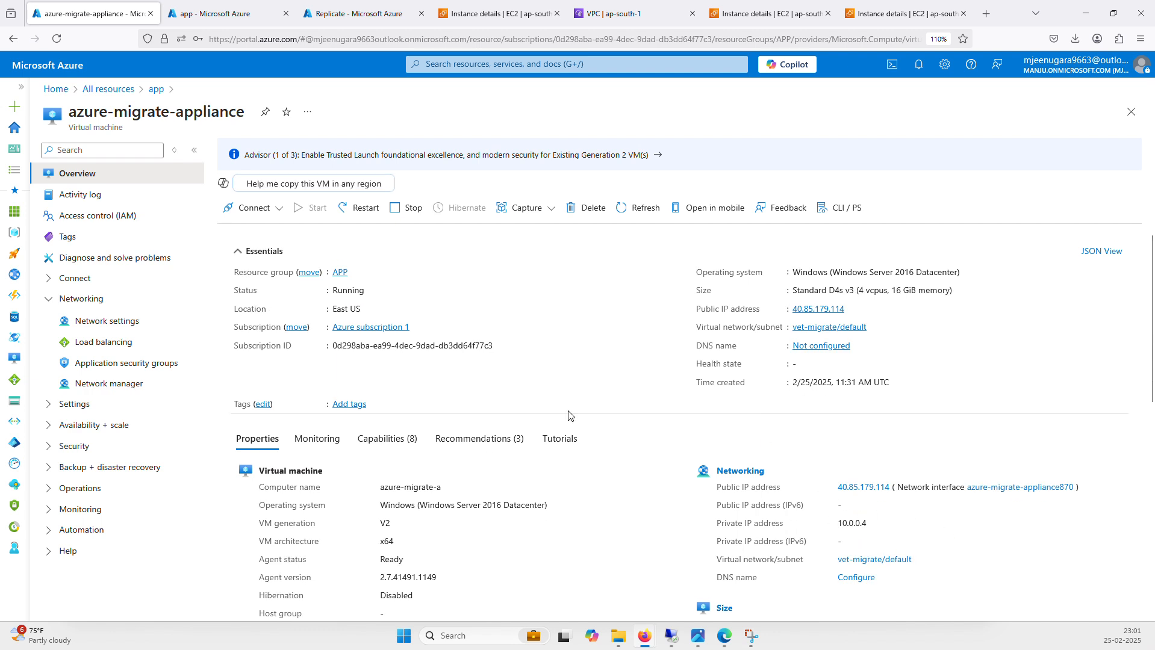
left_click_drag(842, 521, 884, 533)
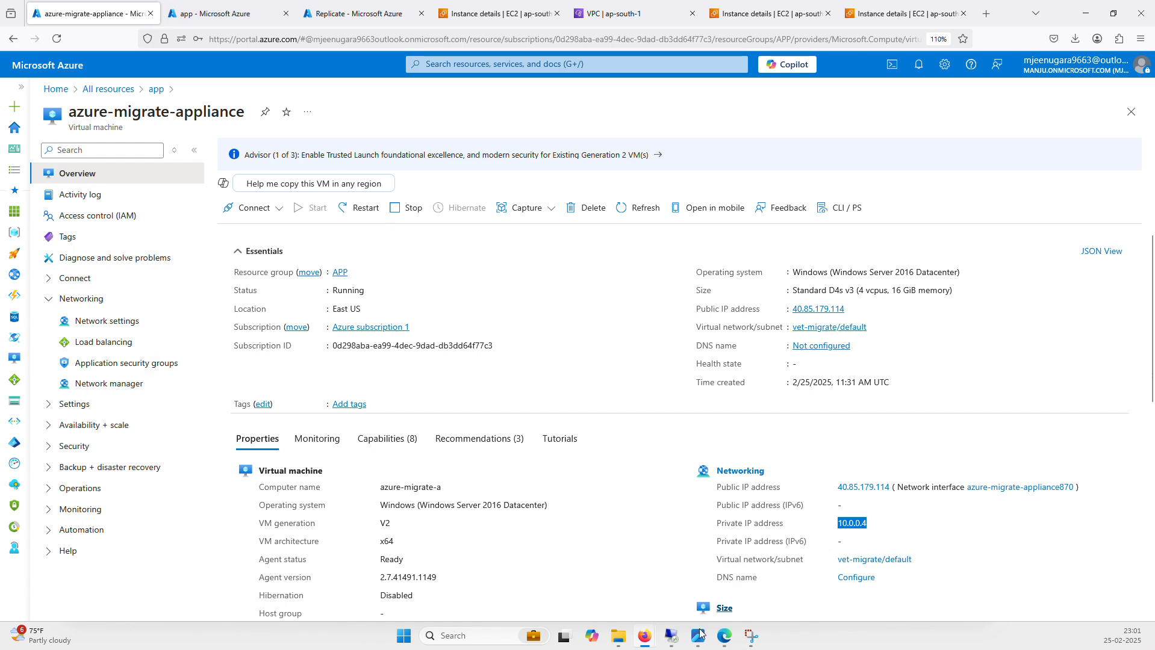
Step: View the overview of the virtual network gateway named vpn from the Azure virtual network gateways list
left_click(56, 91)
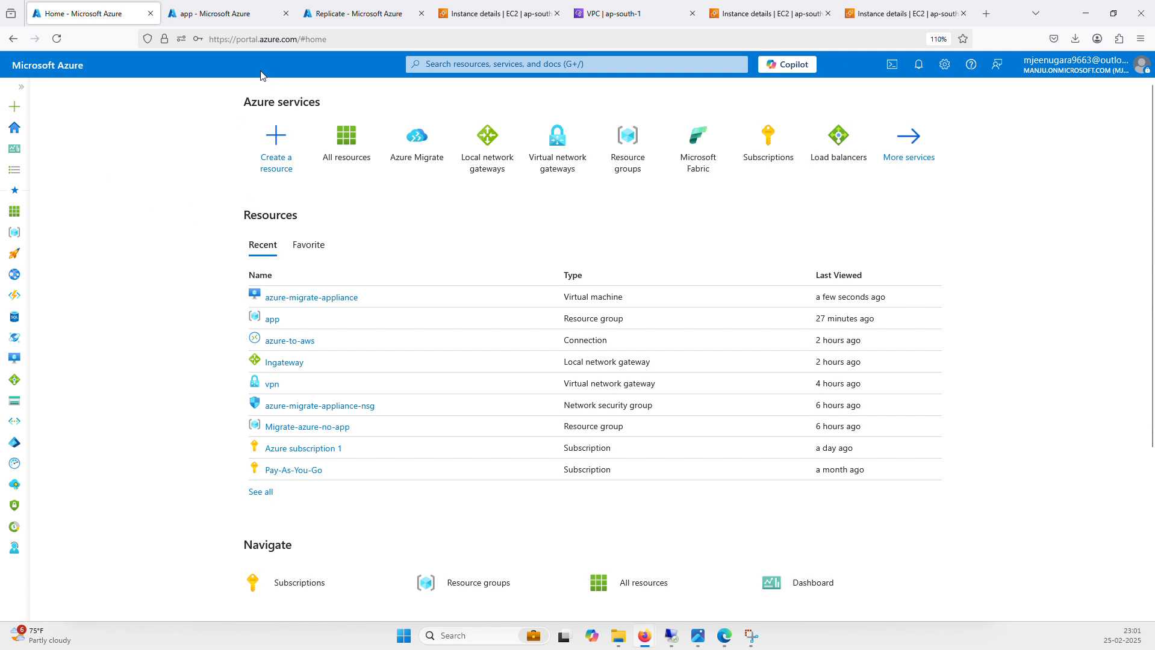
left_click(557, 148)
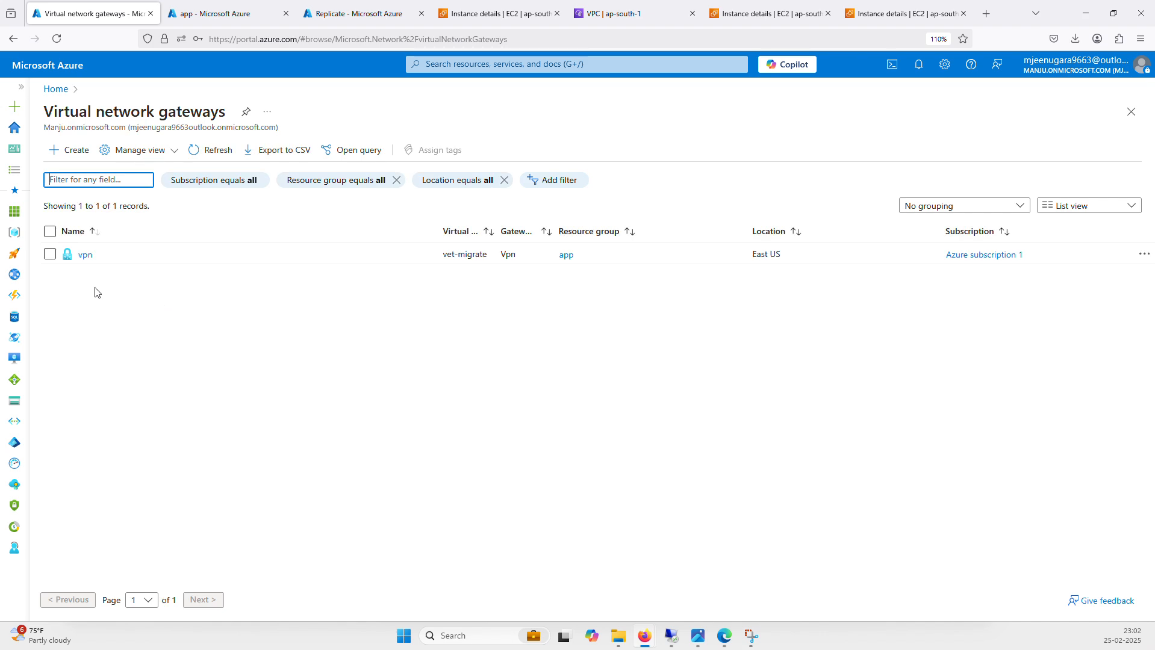
left_click(84, 255)
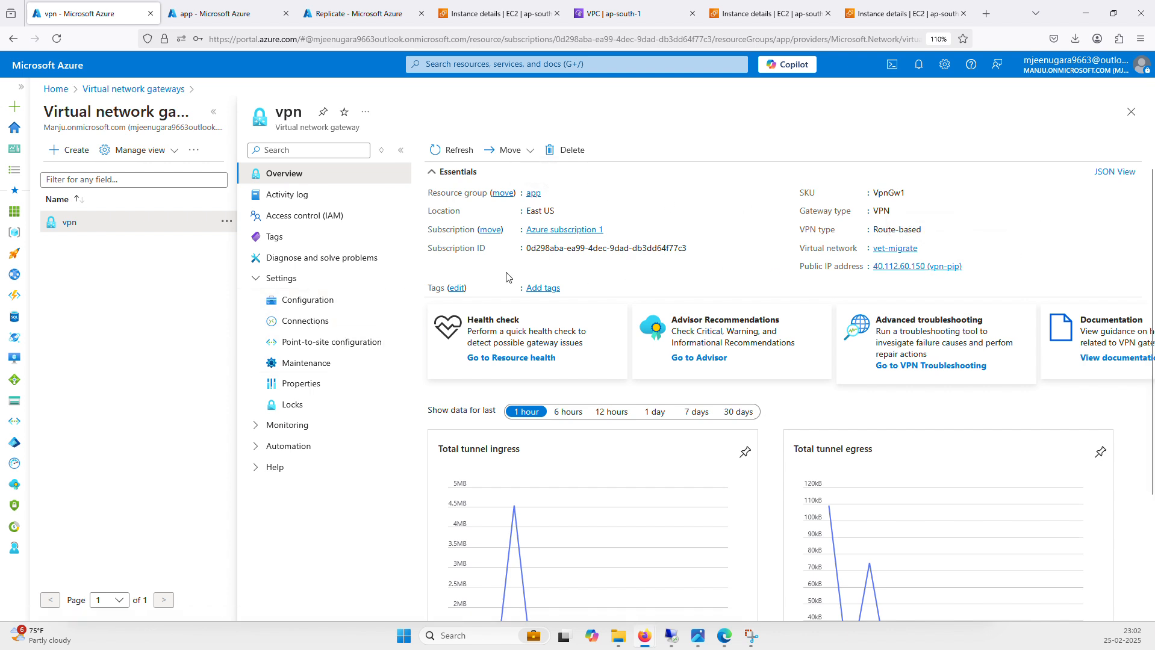
Step: Find the Azure local network gateways service and examine the configuration of the existing gateway's IP address and address spaces
left_click(484, 68)
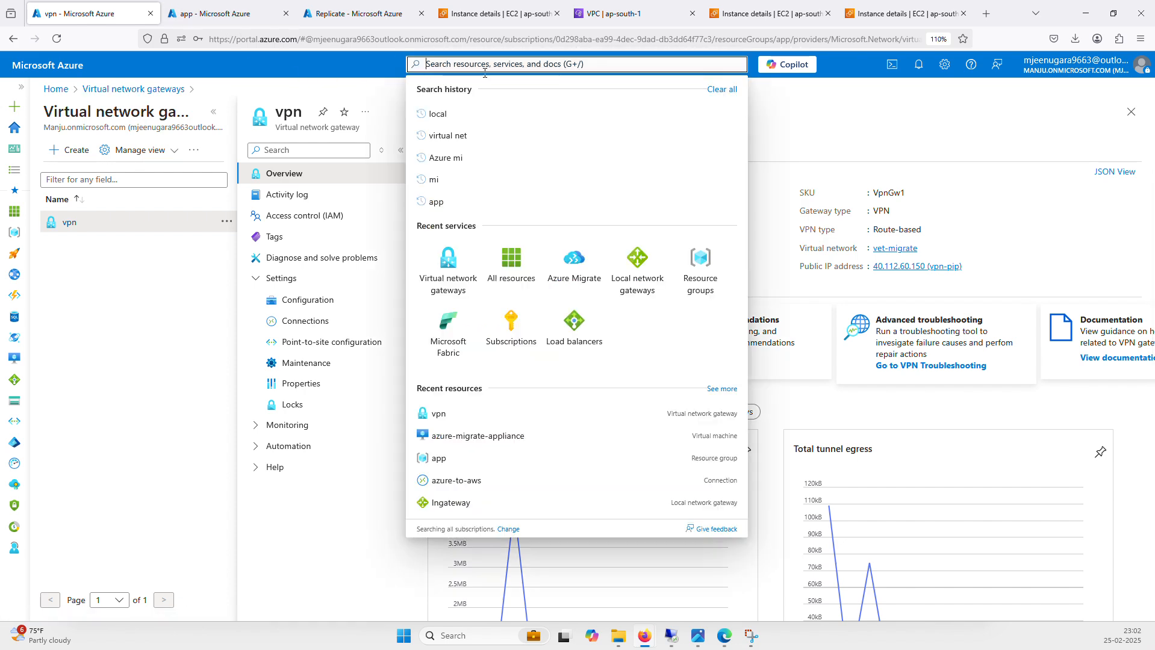
left_click(452, 114)
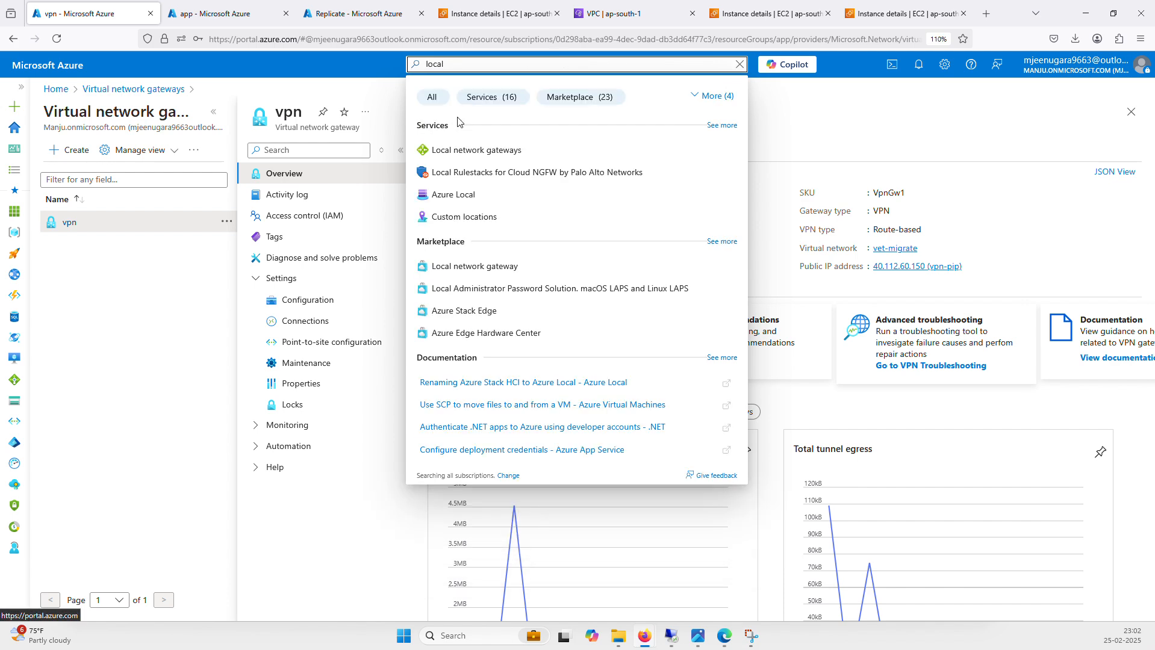
left_click(488, 154)
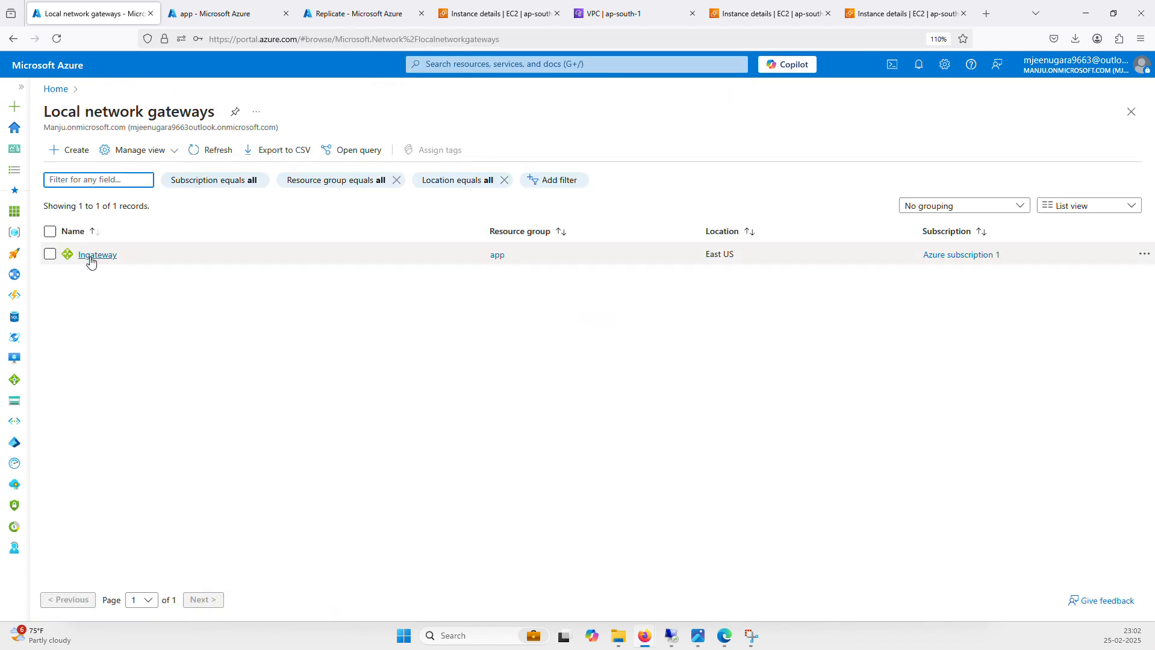
left_click(92, 254)
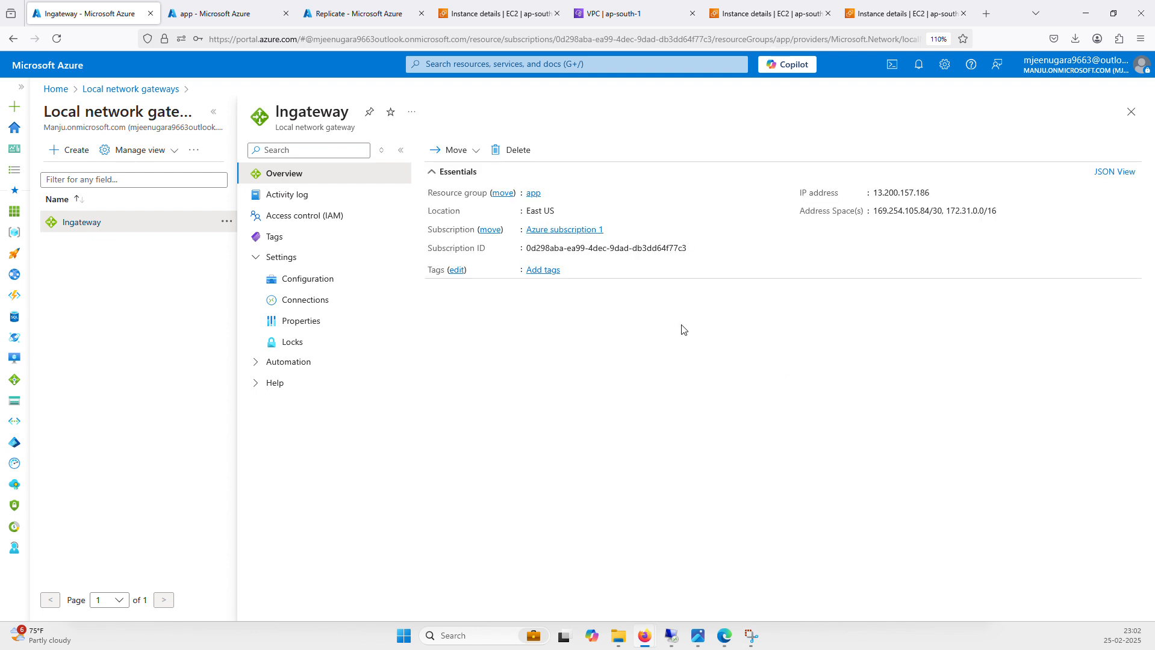
left_click(306, 282)
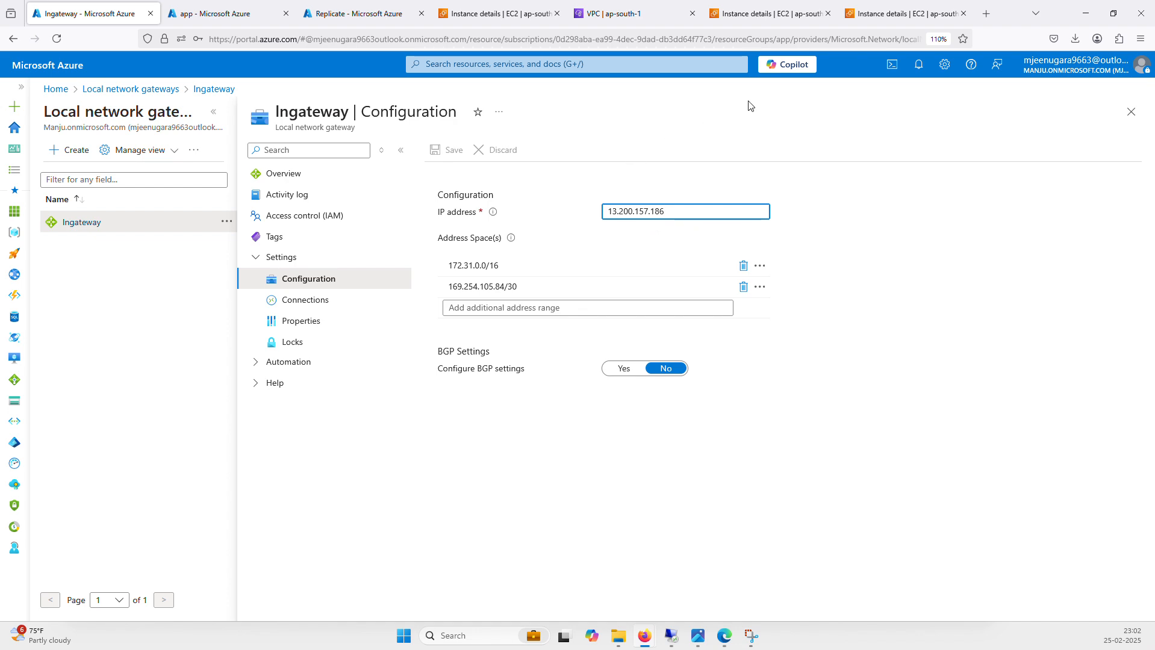
Step: Switch to the AWS VPC console and examine the details and tunnel state of the vpn-azure-aws VPN connection
left_click(454, 19)
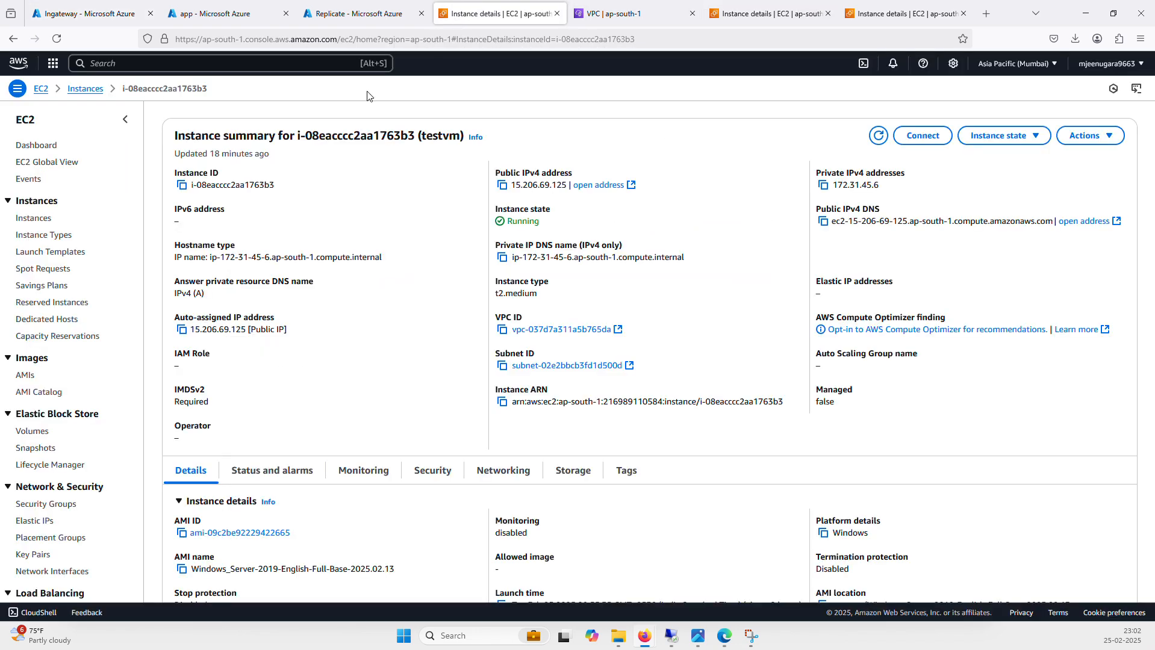
left_click(676, 21)
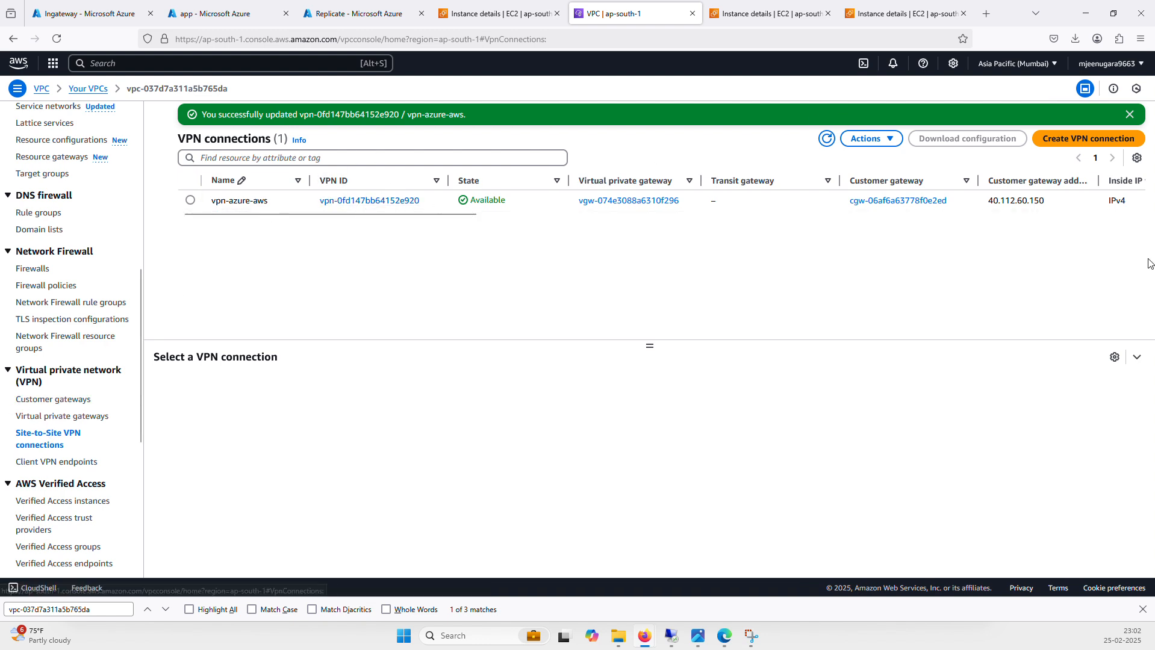
left_click(383, 202)
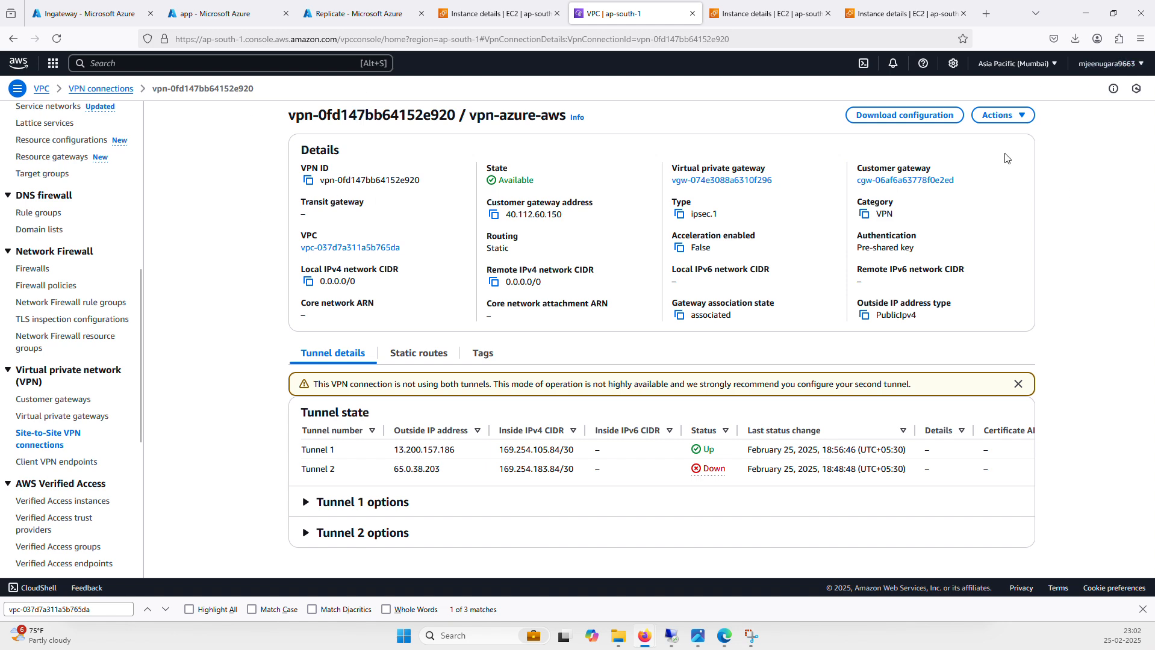
Step: Begin a new site-to-site VPN connection named test with vgw-074e3088a6310f296 as its virtual private gateway
left_click(57, 436)
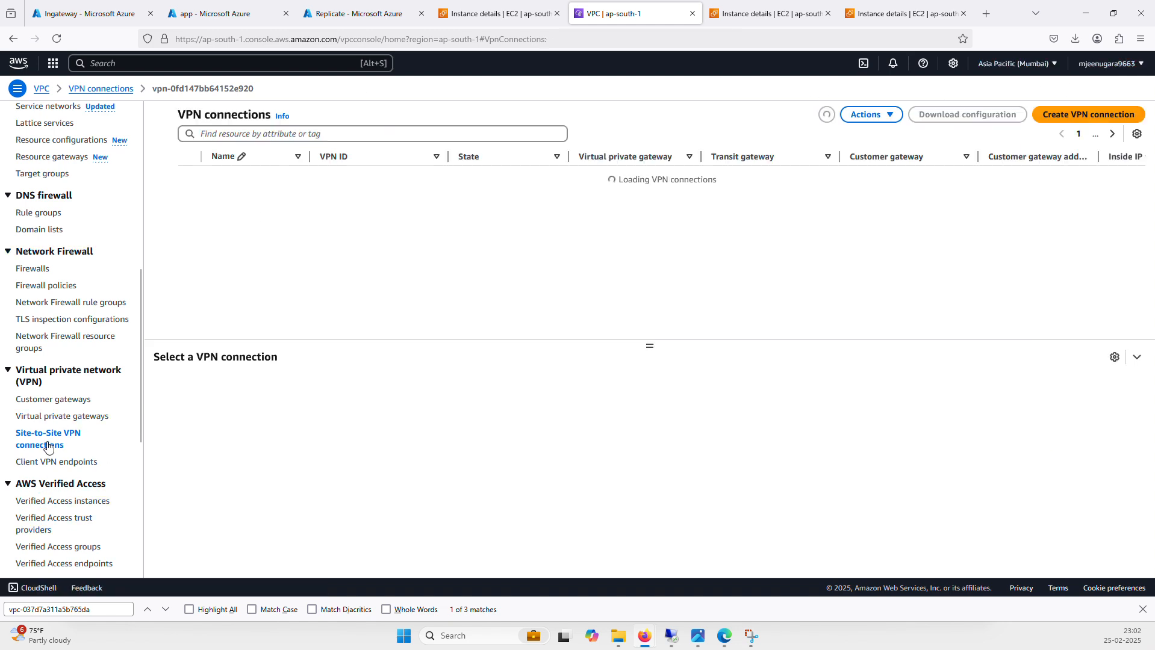
left_click(1081, 114)
left_click(353, 208)
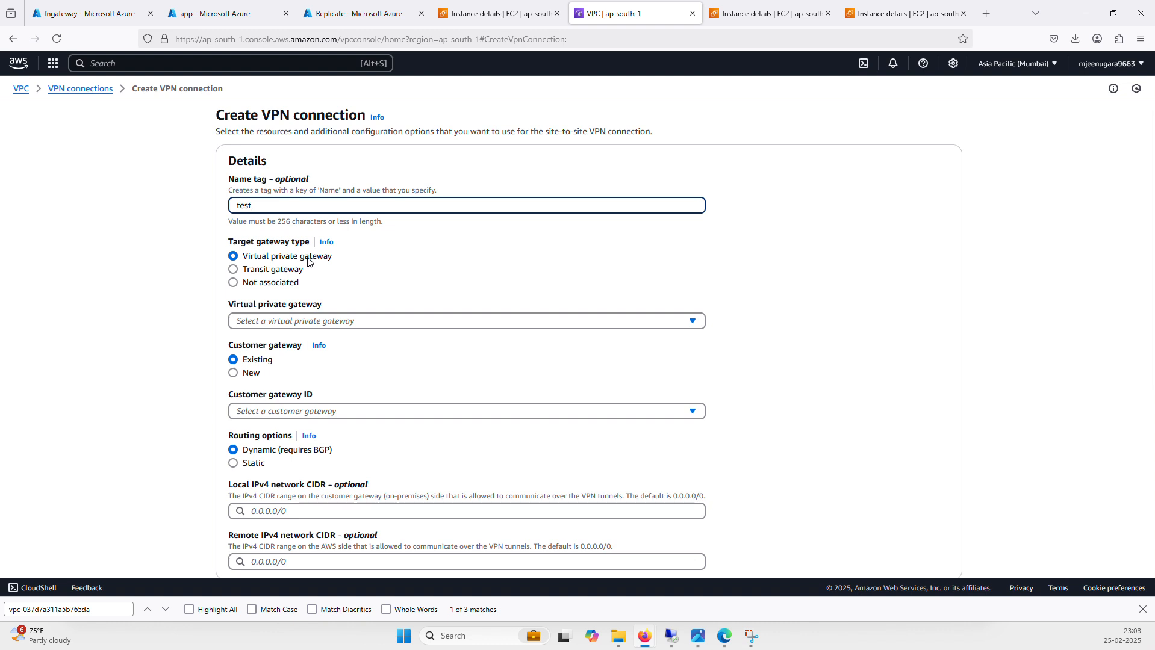
left_click(407, 321)
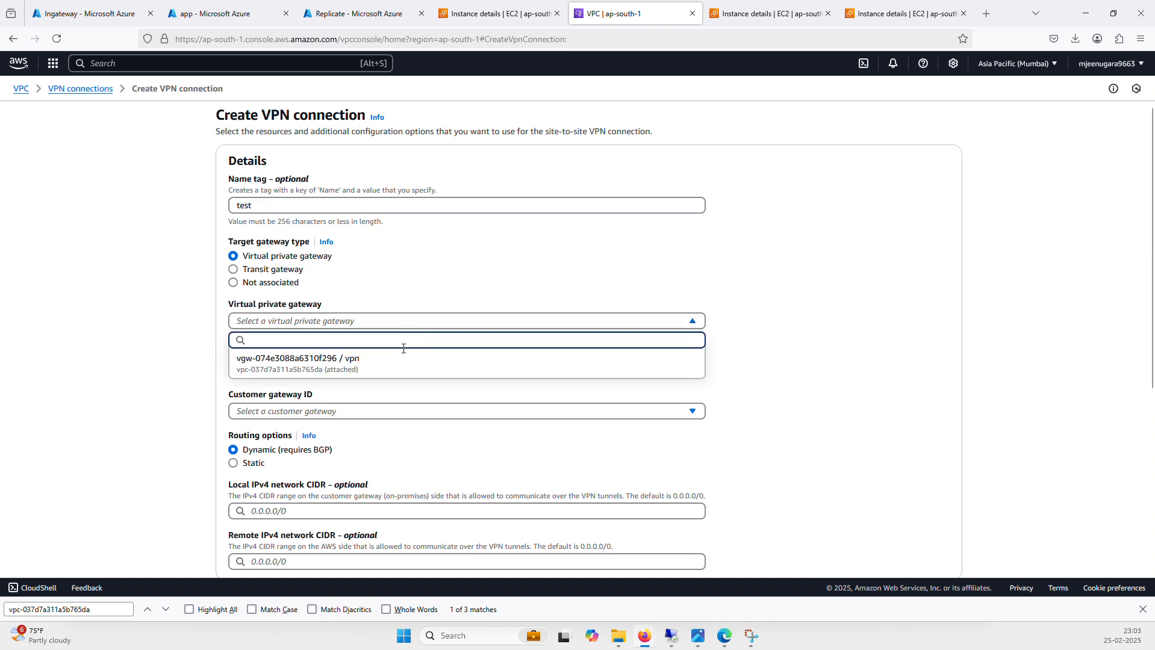
left_click(407, 363)
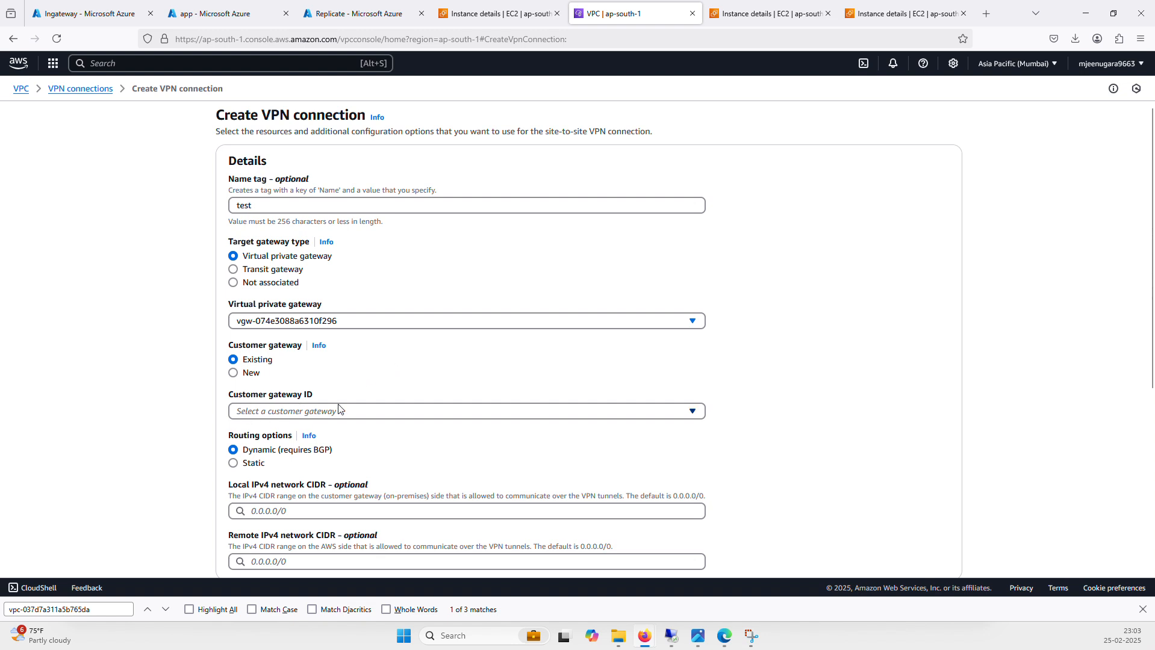
Step: Choose customer gateway cgw-06af6a63778f0e2ed and static routing for the new connection, and return to the VPN connections list without creating it
left_click(386, 412)
left_click(378, 451)
scroll(153, 368, "down", 2)
left_click(244, 382)
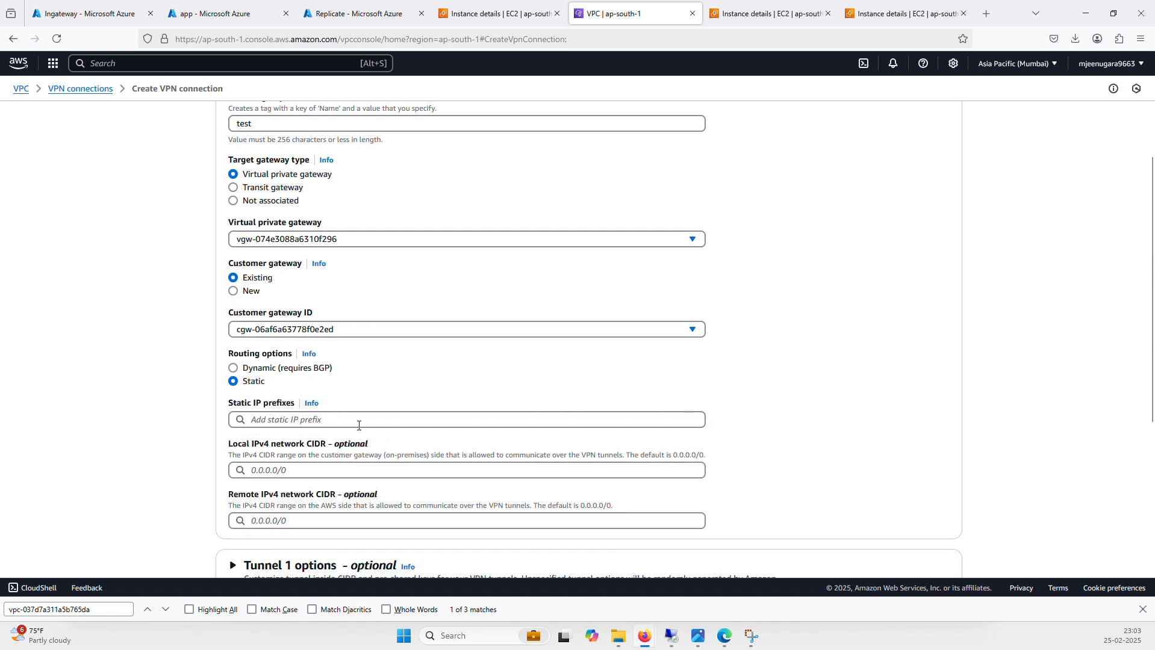
left_click(336, 420)
left_click(919, 294)
scroll(258, 349, "down", 2)
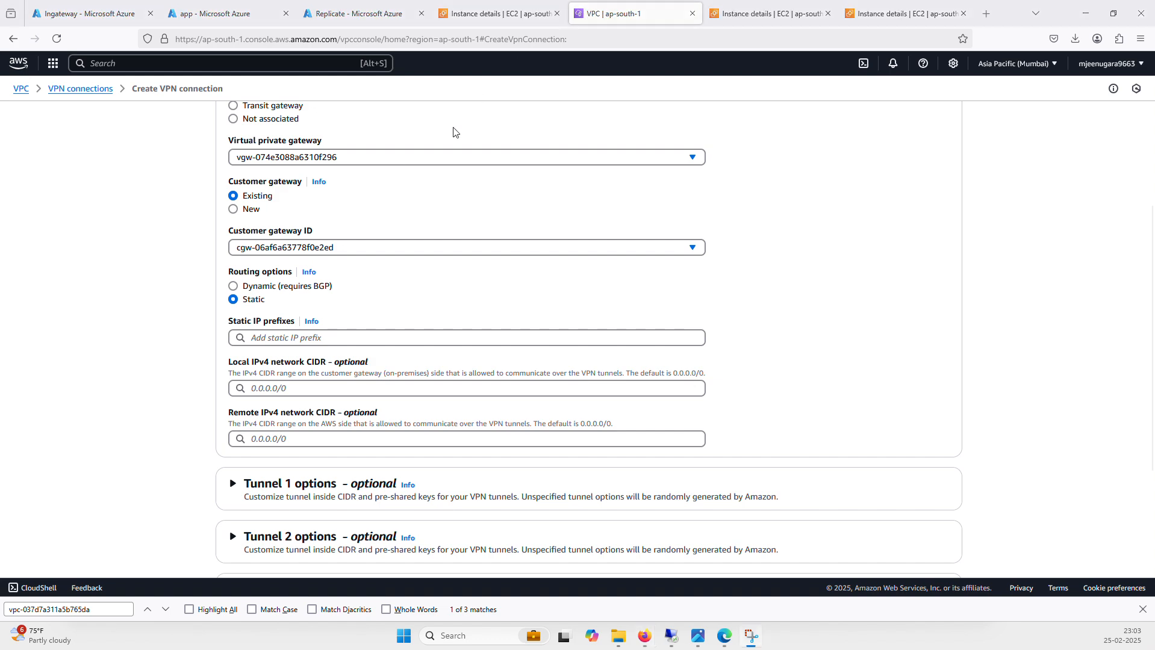
left_click(80, 89)
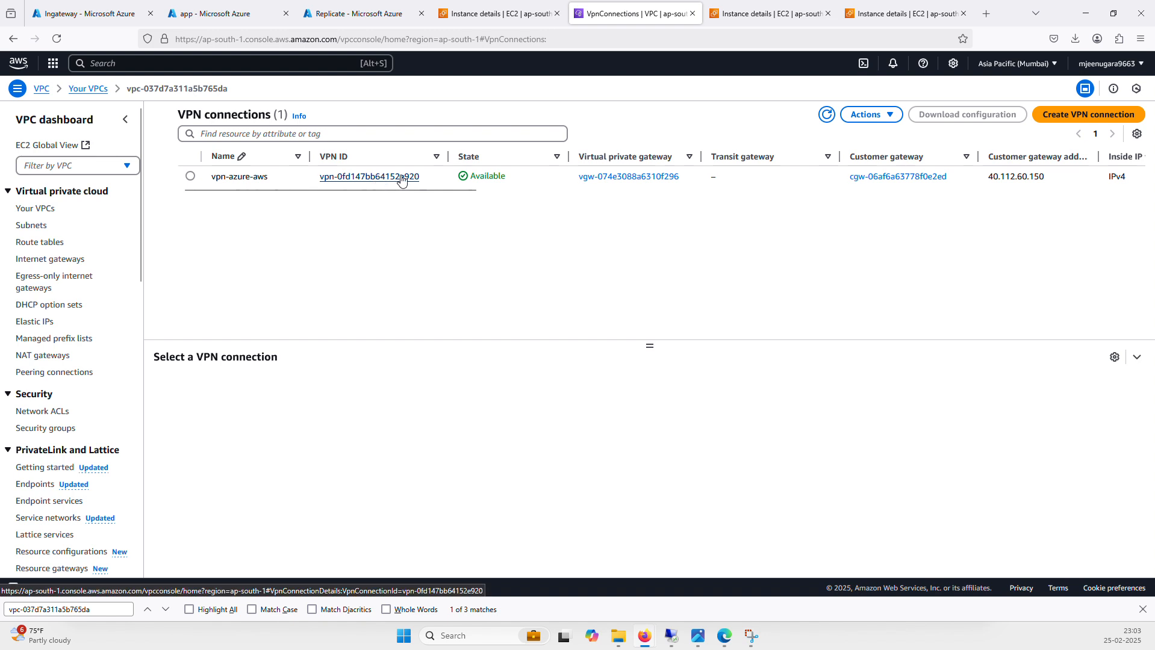
Step: View the details of the customer gateway used by vpn-azure-aws and highlight its IP address
left_click(897, 176)
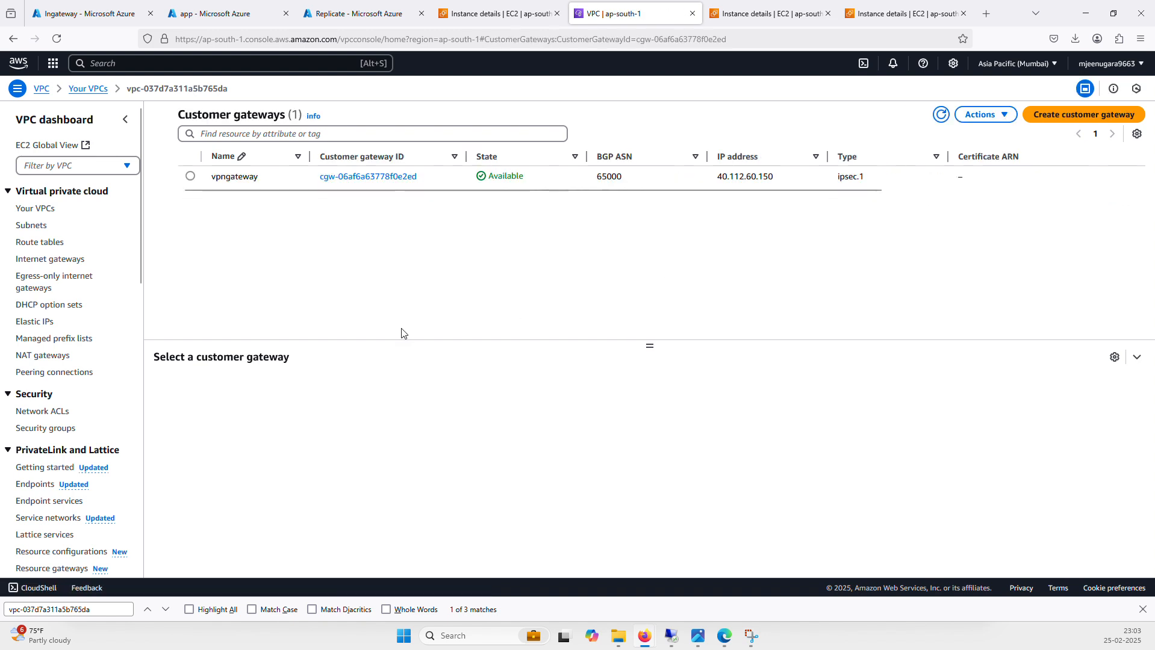
left_click(352, 177)
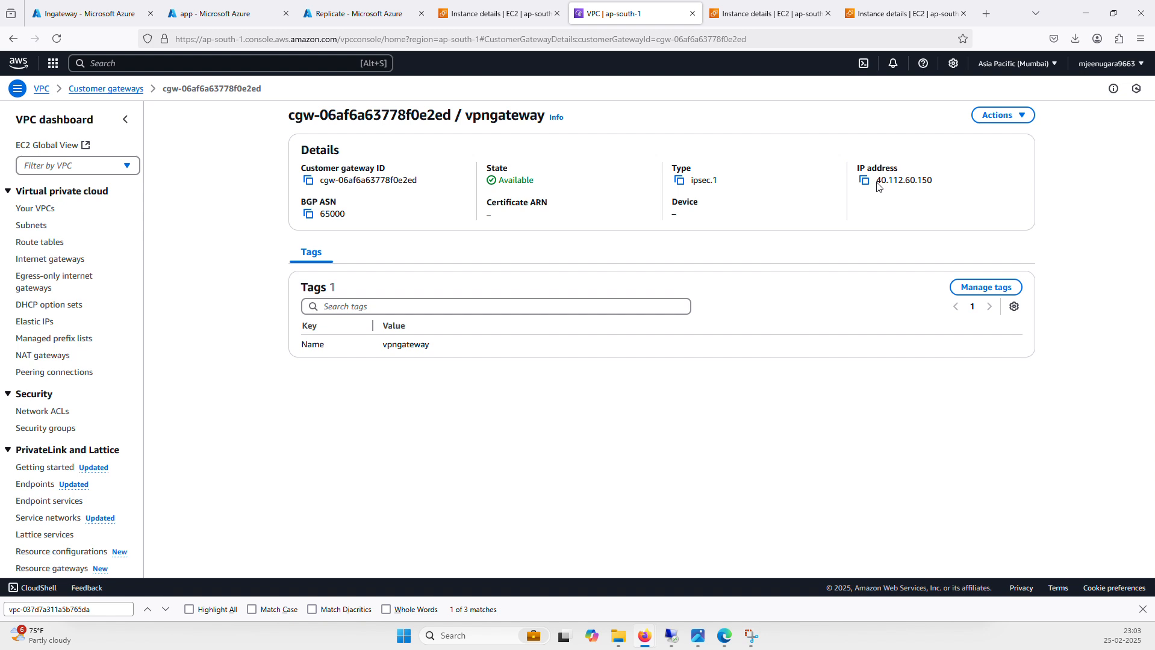
left_click_drag(880, 182, 944, 186)
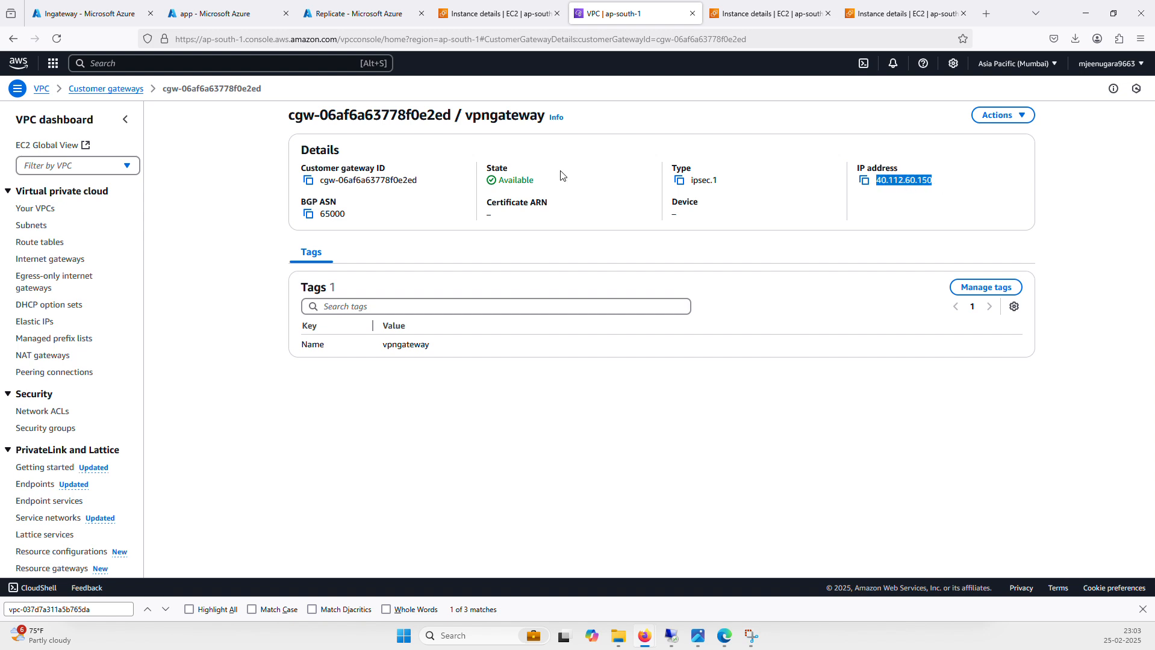
Step: Switch to the Azure portal and view the vpn virtual network gateway's overview to check its public IP address
left_click(102, 12)
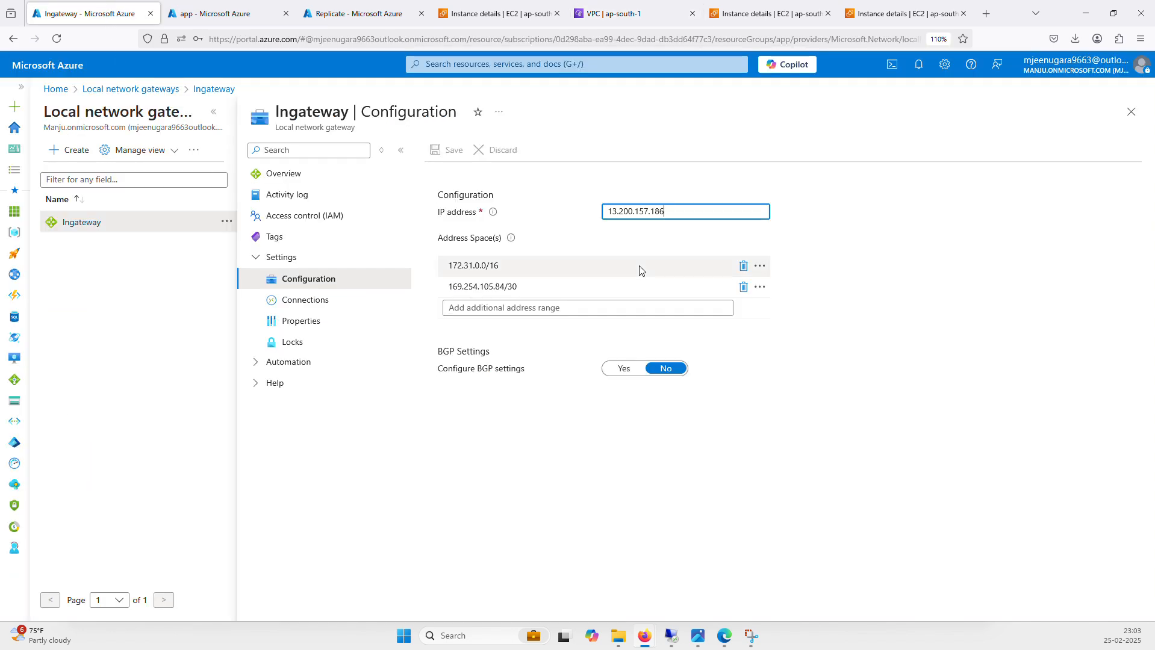
left_click(145, 92)
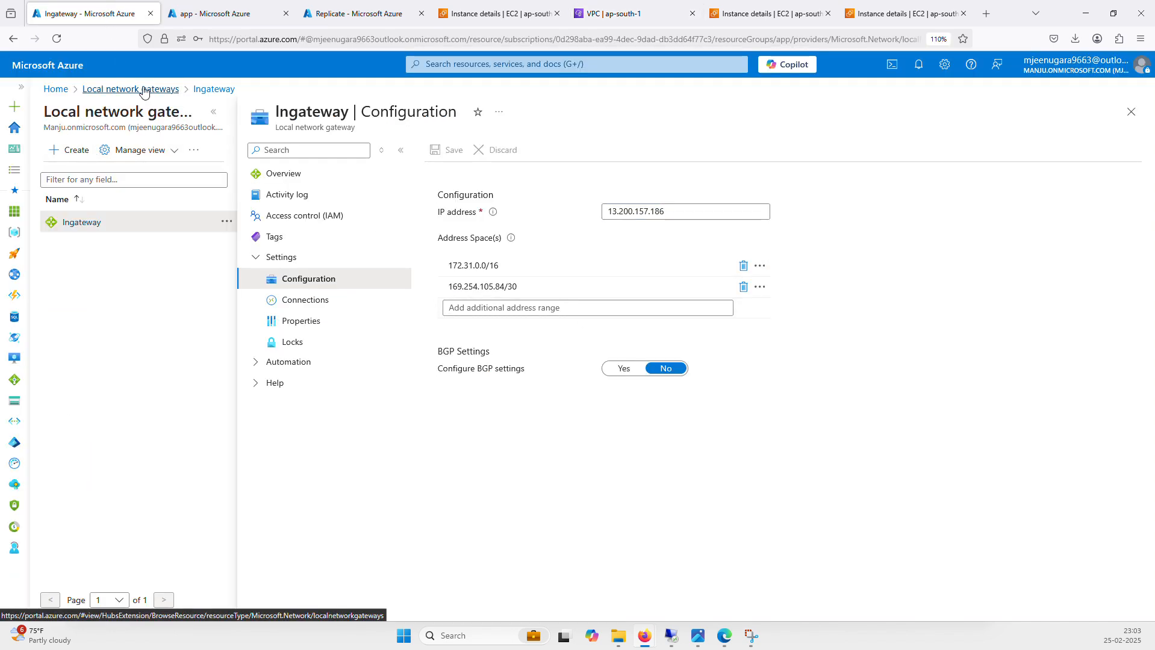
left_click(60, 90)
left_click(409, 146)
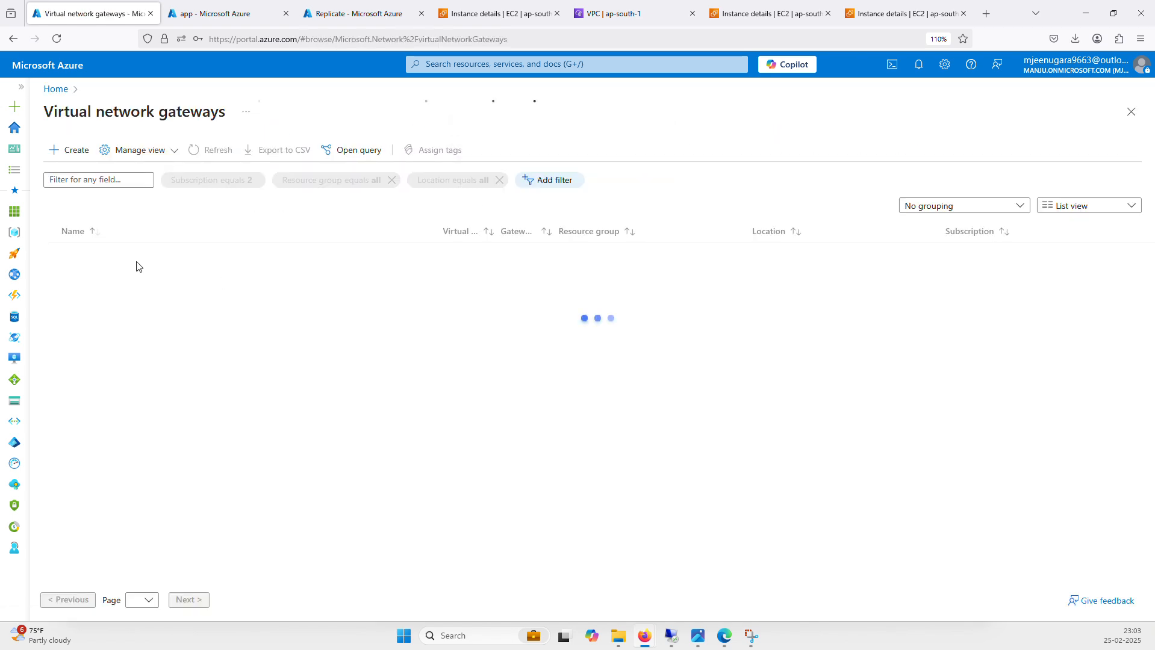
left_click(85, 256)
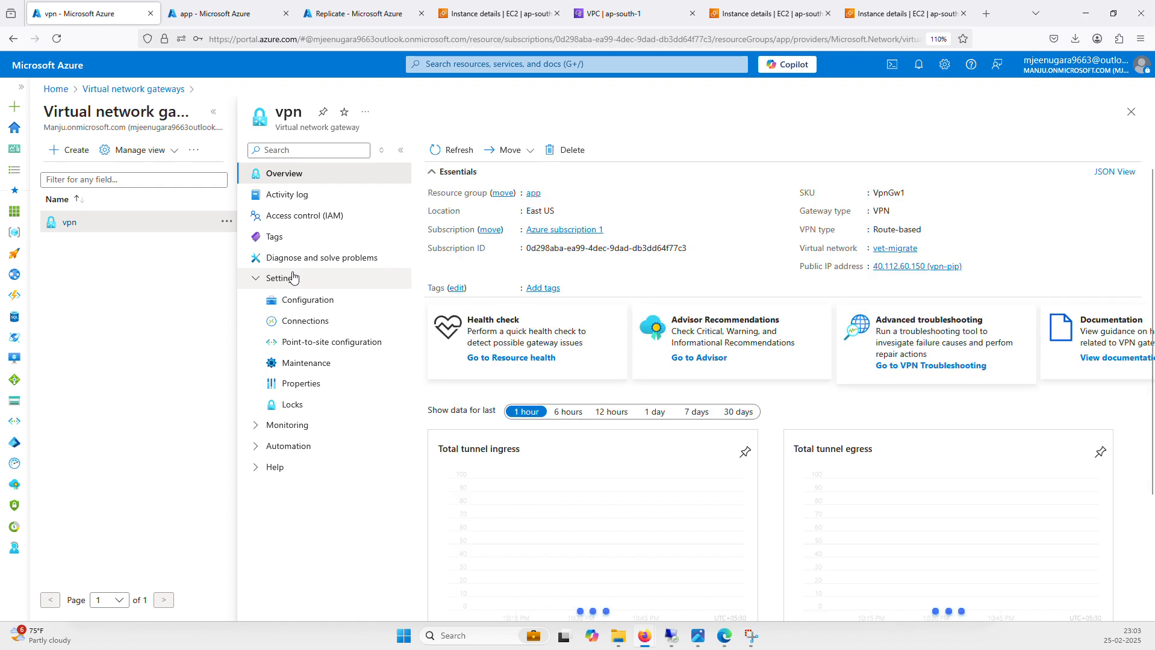
Step: Return to the AWS VPC console and review the customer gateways and virtual private gateways lists
left_click(674, 20)
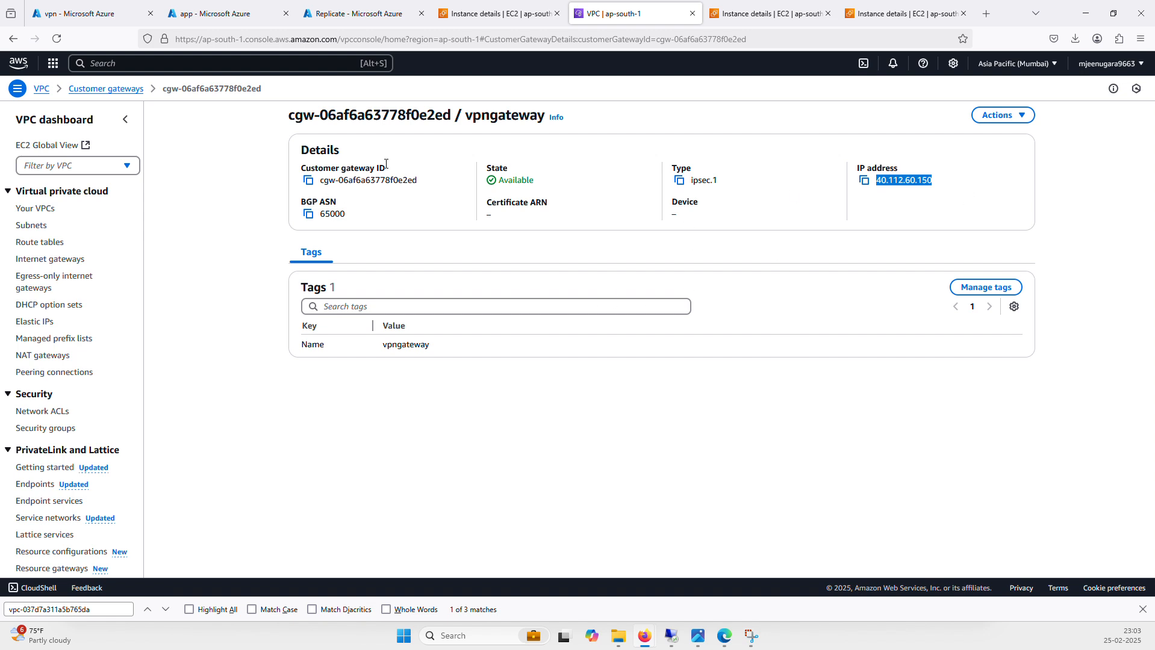
left_click(103, 89)
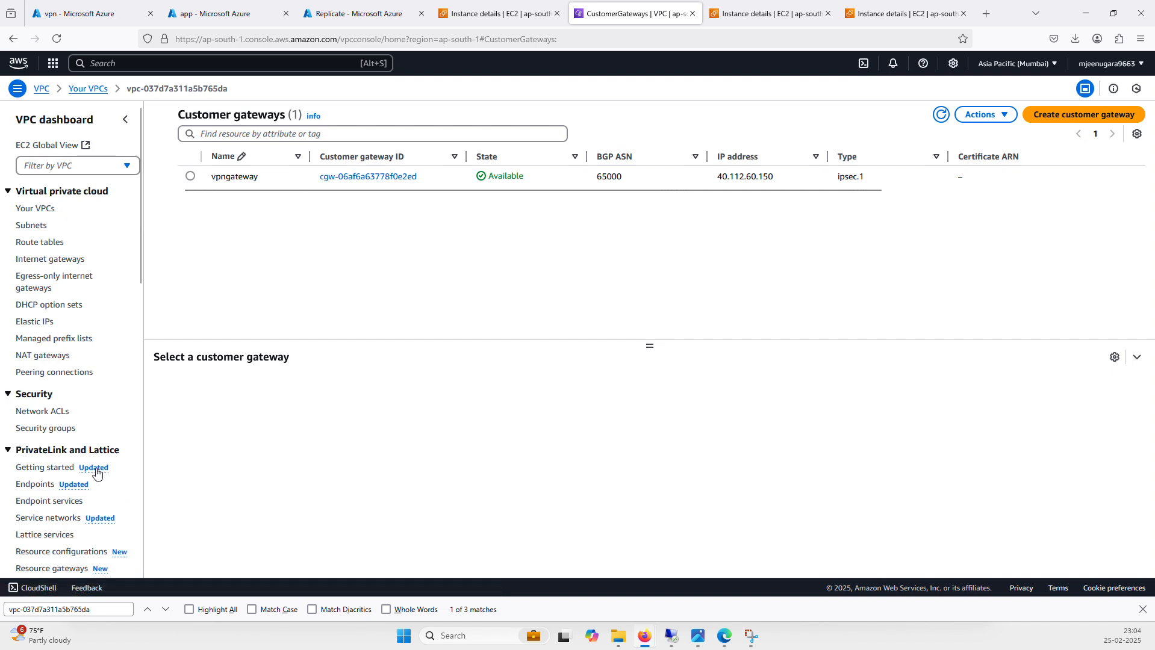
scroll(96, 474, "down", 6)
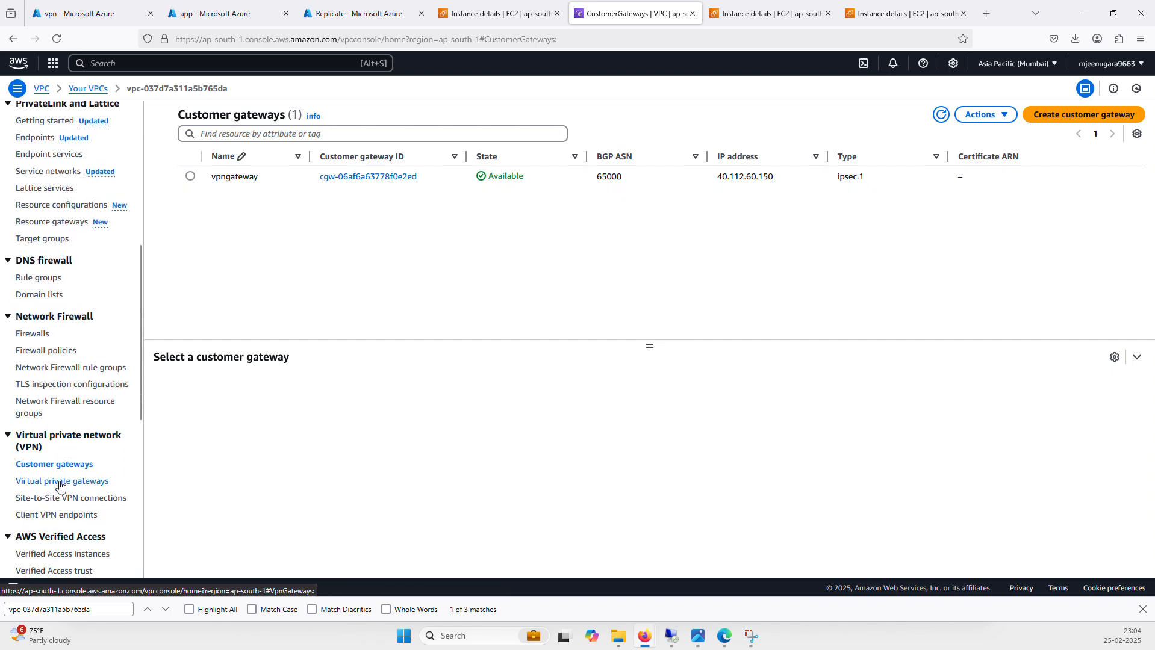
left_click(60, 481)
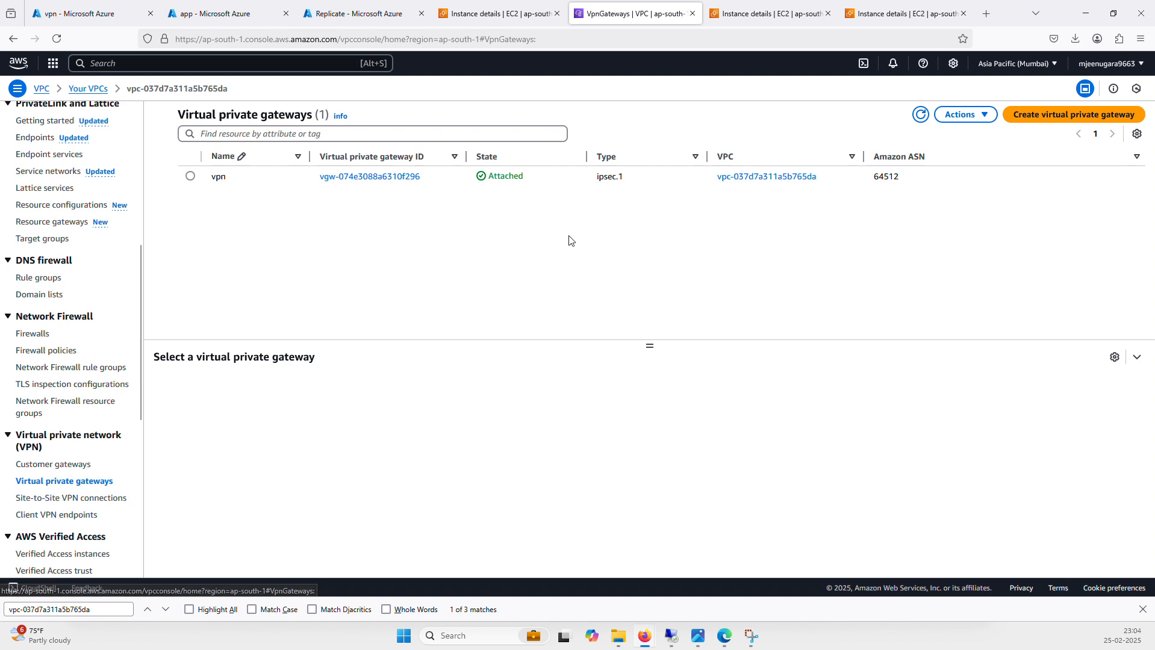
Step: Open the vpn-azure-aws site-to-site VPN connection and download its configuration for vendor Checkpoint, platform Gaia, software R77.10+ and IKE version ikev1
left_click(74, 500)
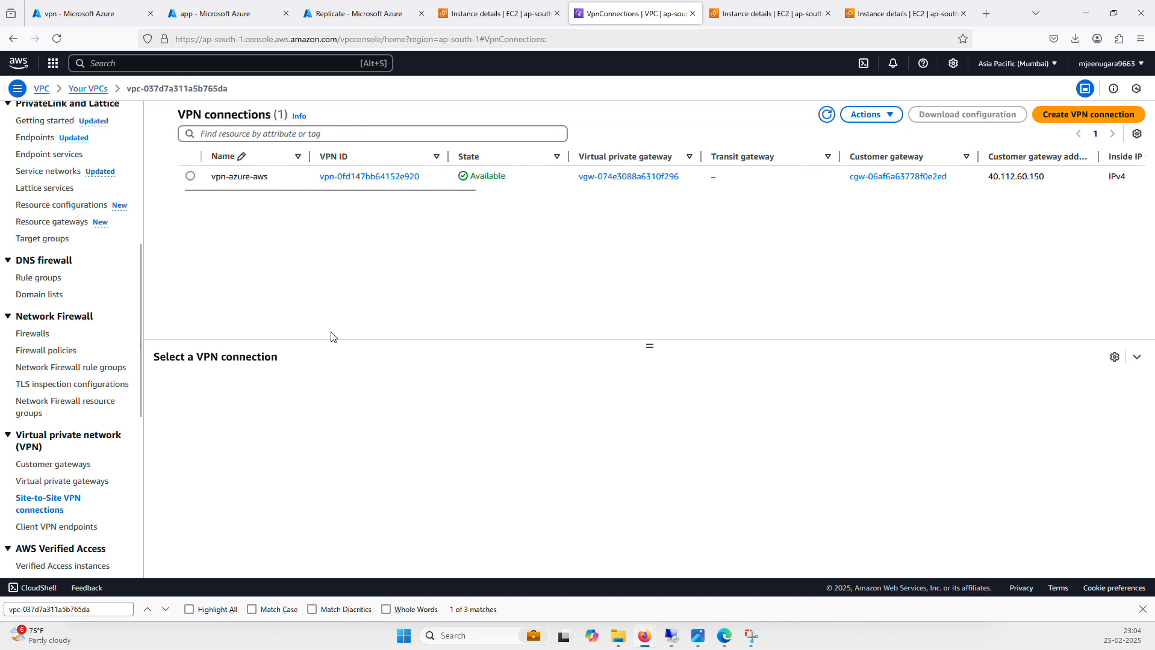
left_click(358, 177)
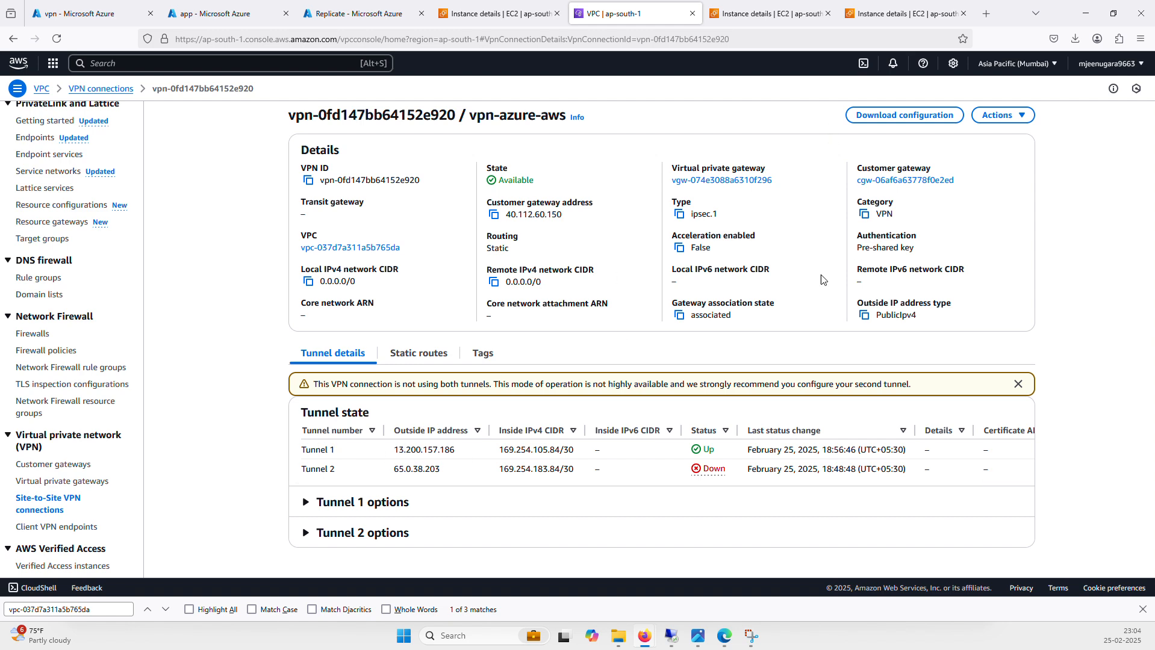
left_click(999, 115)
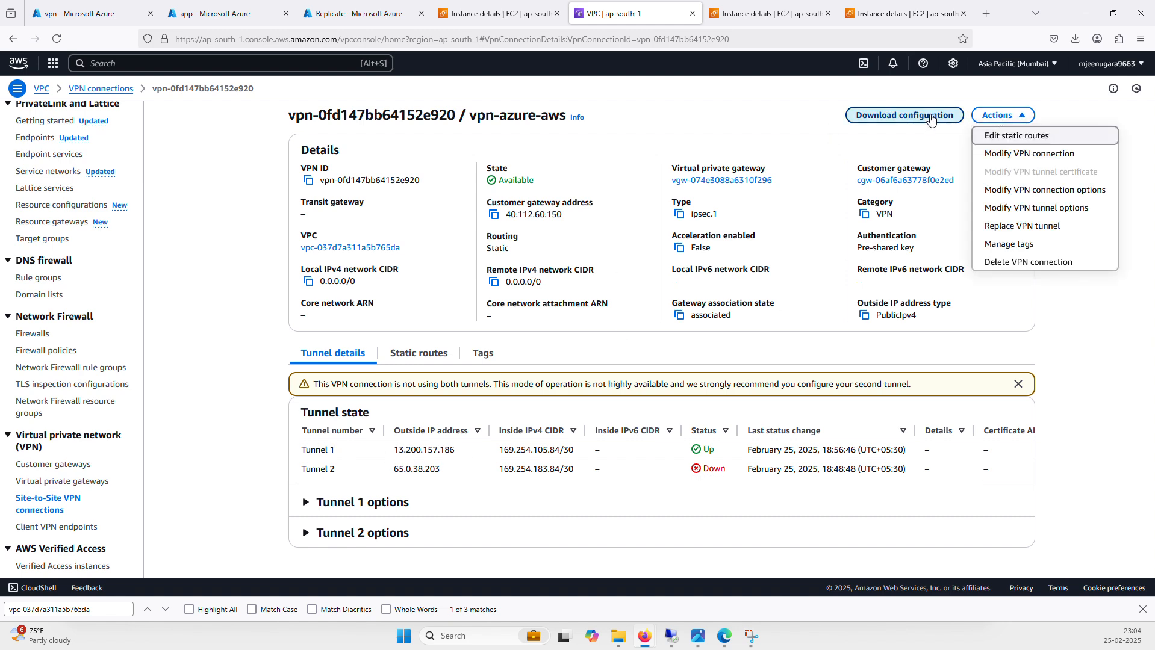
left_click(930, 117)
left_click(527, 345)
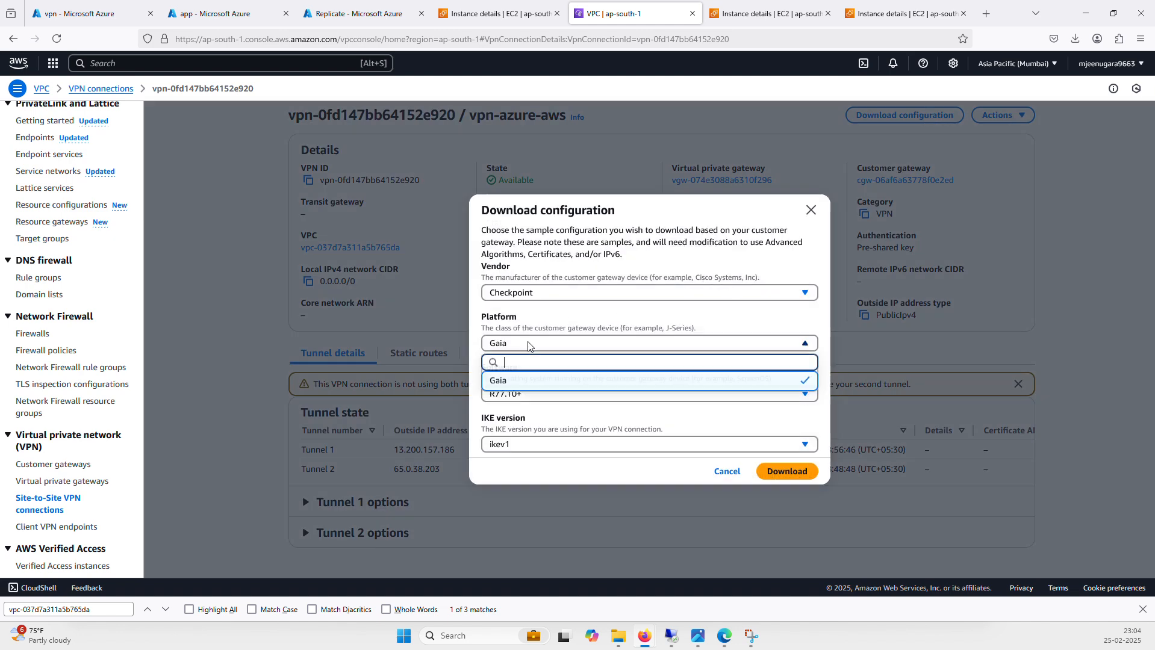
left_click(488, 313)
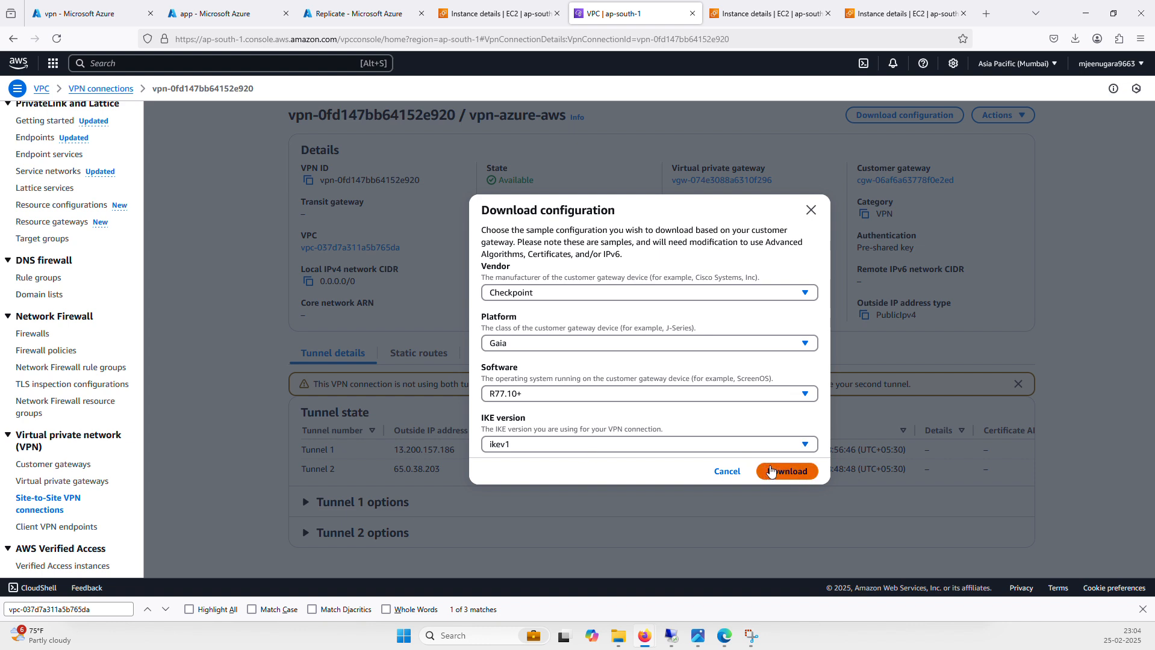
left_click(770, 471)
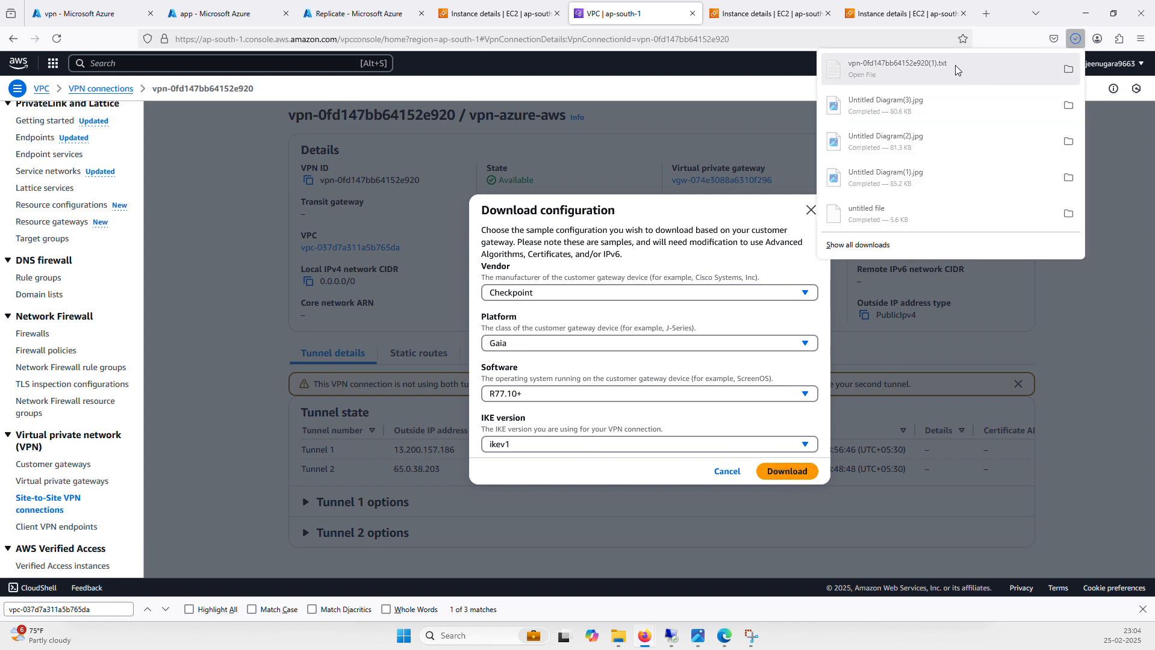
Step: Open the downloaded VPN configuration file, close the download dialog, and read through the IPSec Tunnel #1 and #2 sections
left_click(922, 64)
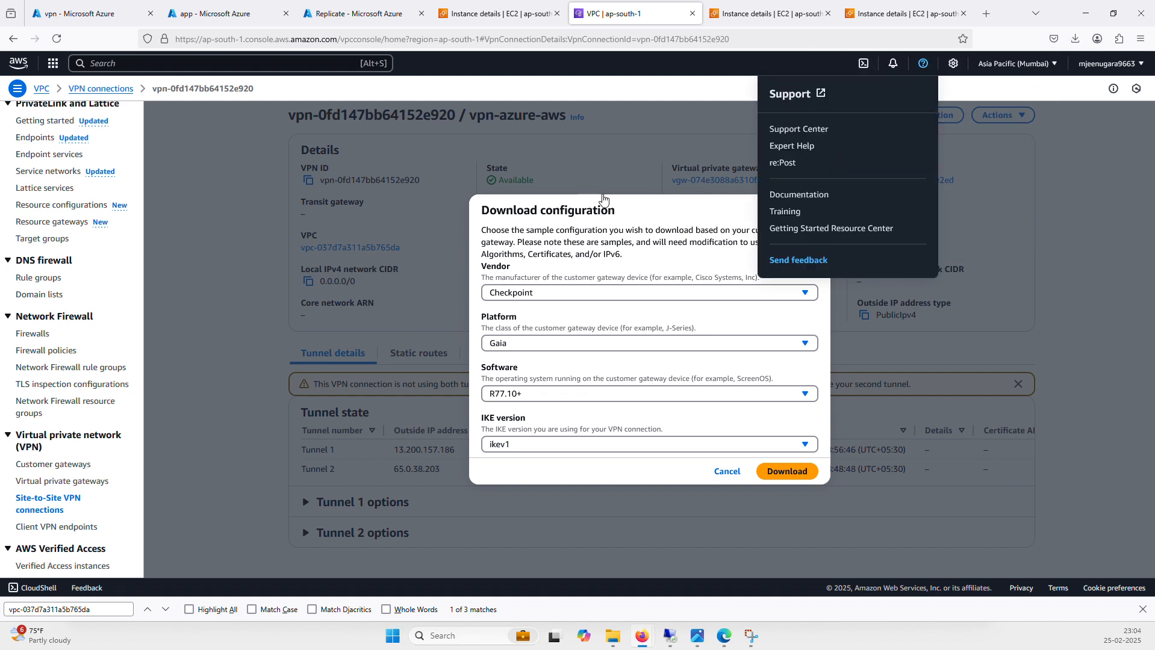
left_click(519, 150)
left_click(519, 151)
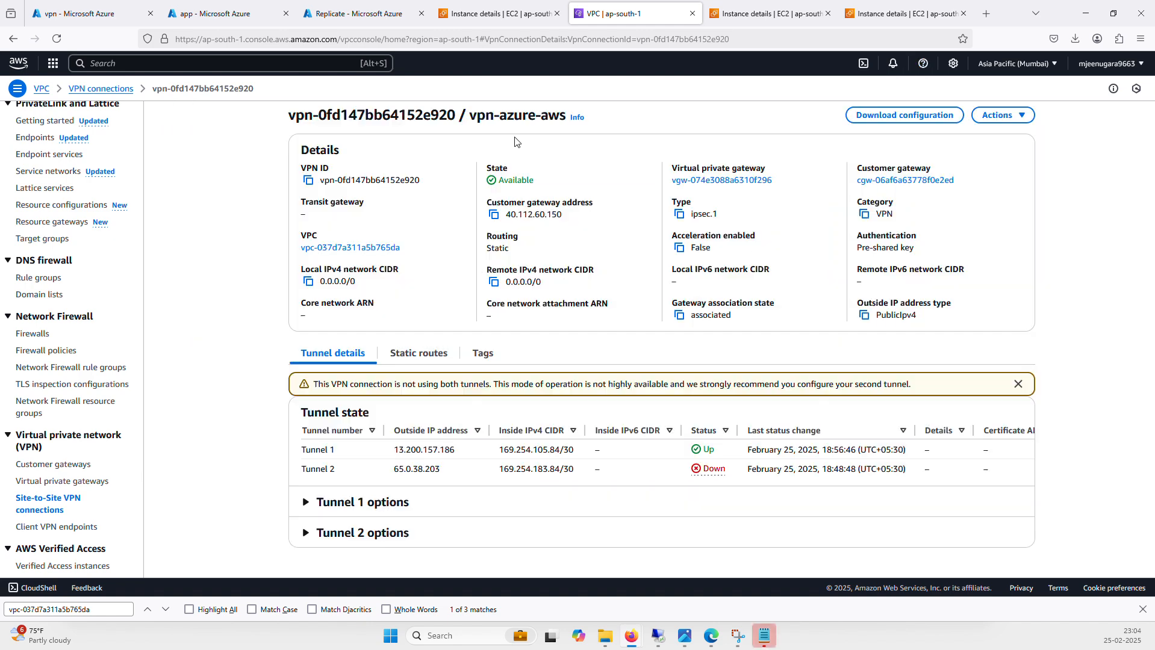
scroll(452, 312, "down", 2)
scroll(452, 313, "down", 6)
scroll(407, 343, "up", 7)
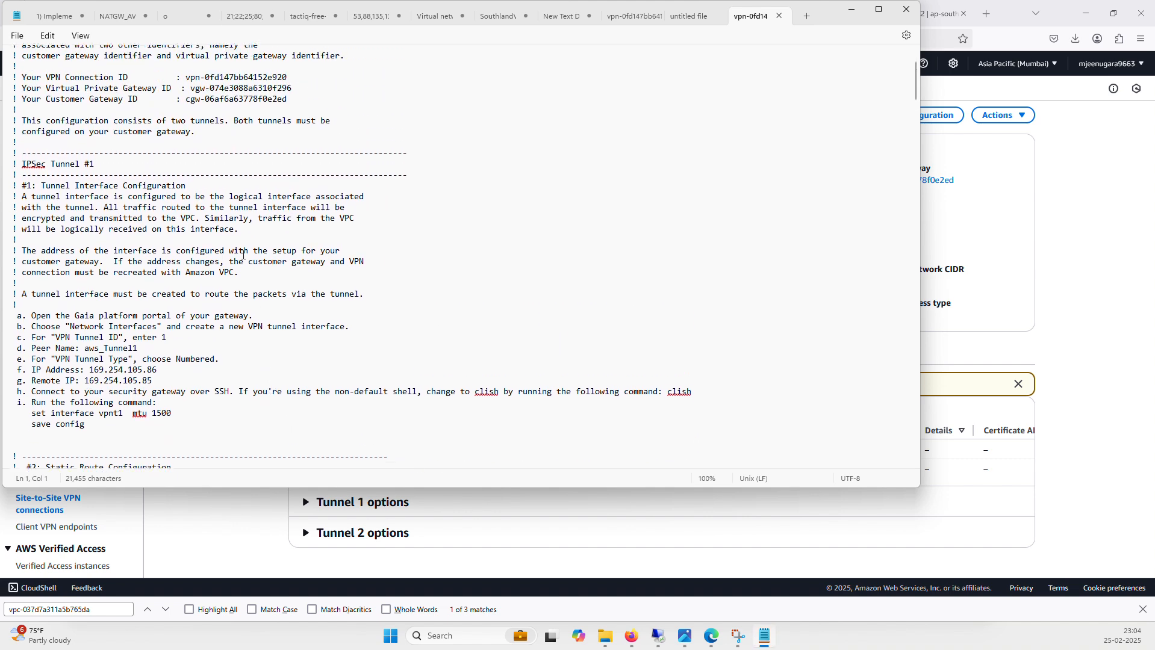
scroll(310, 339, "down", 20)
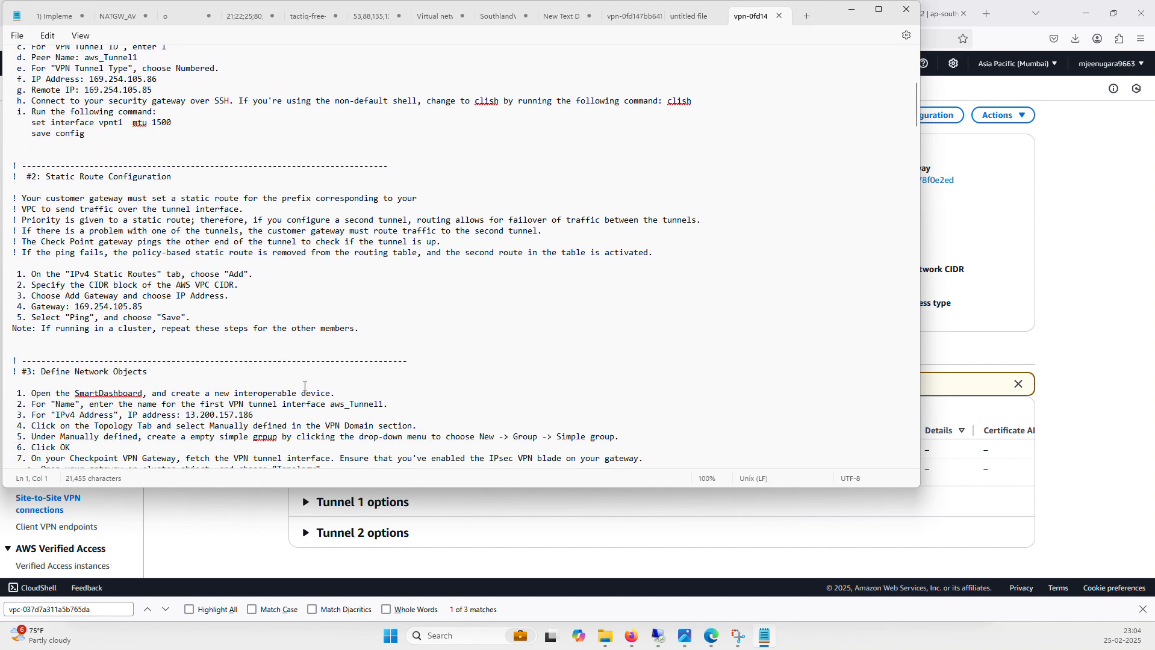
scroll(304, 387, "down", 18)
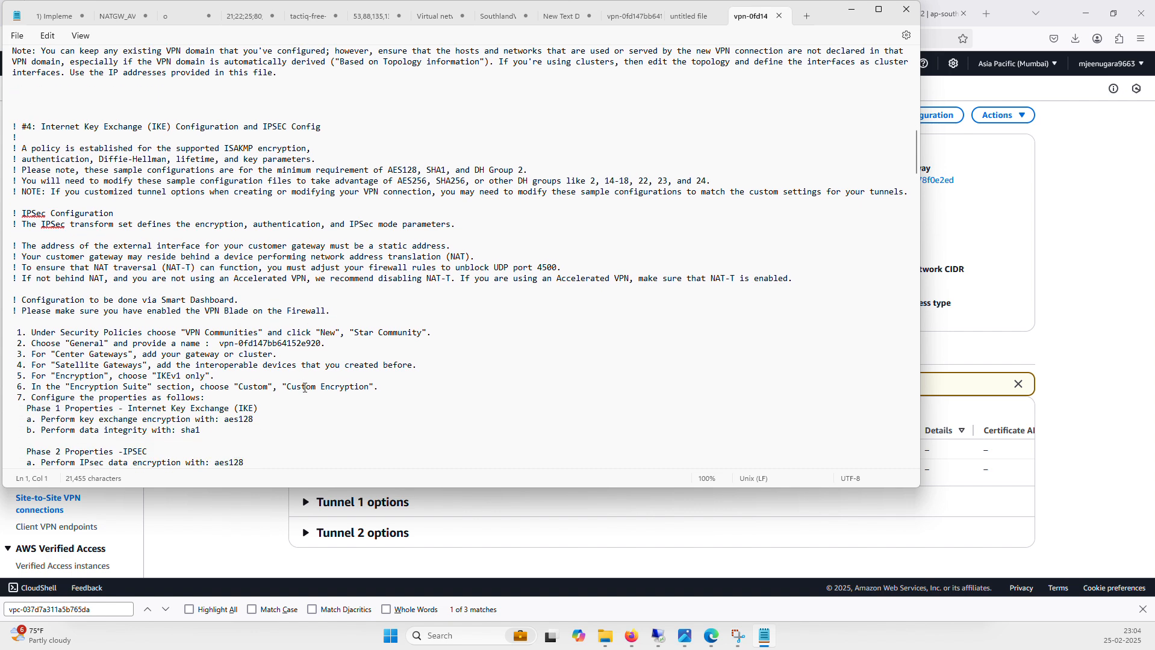
scroll(304, 392, "down", 20)
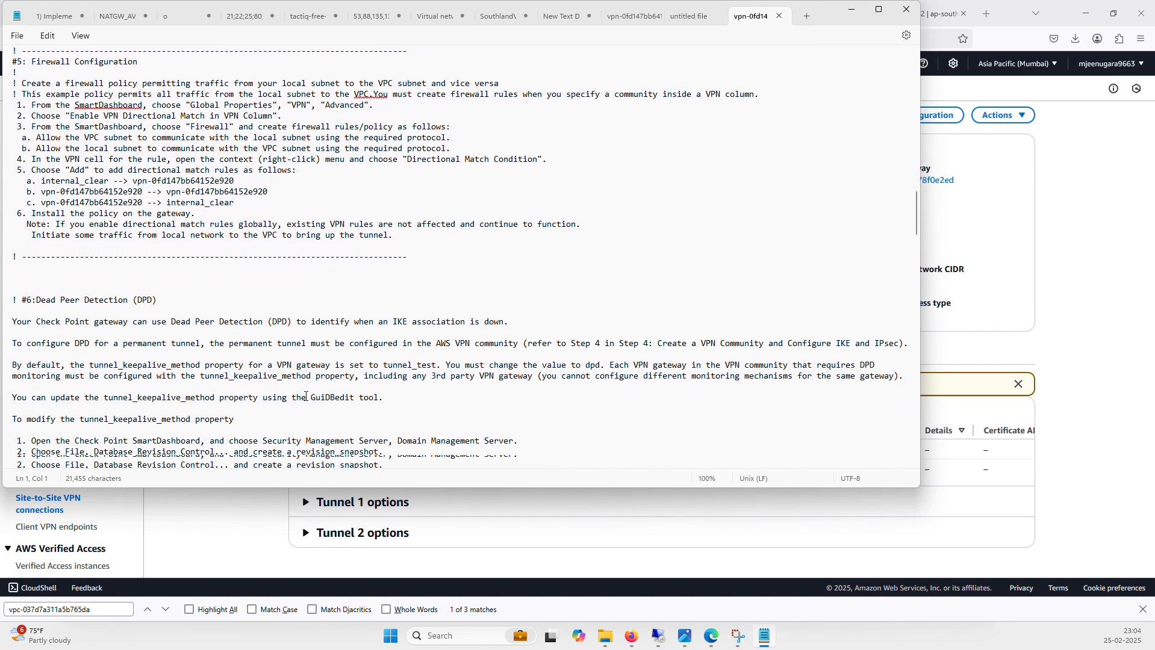
scroll(306, 400, "down", 19)
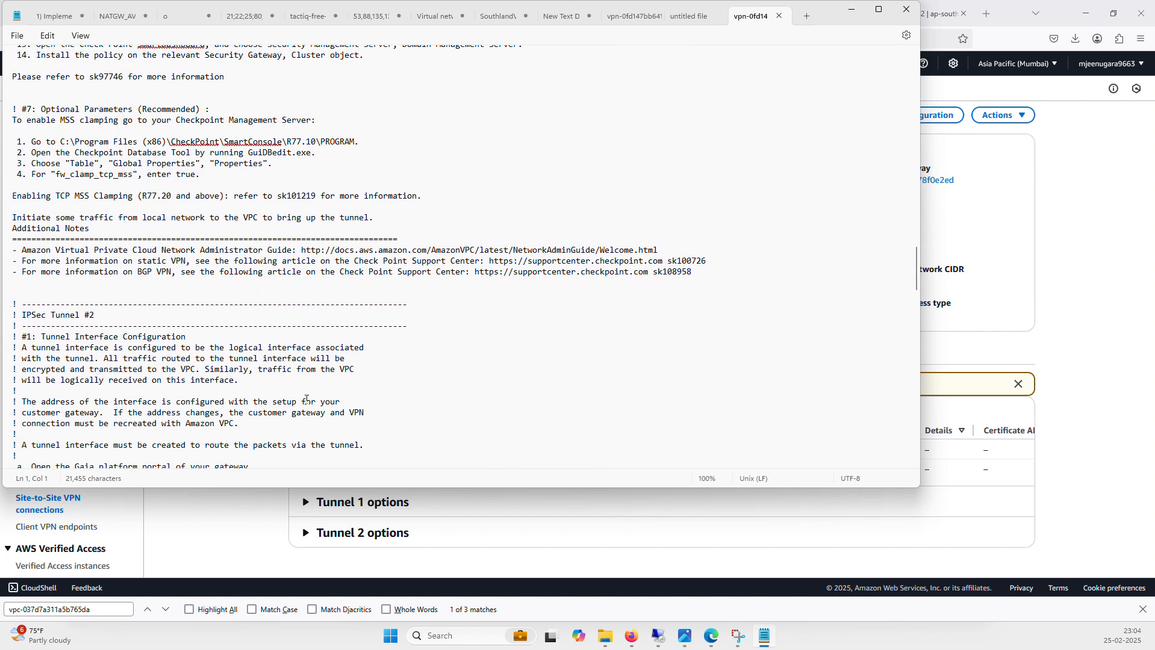
scroll(307, 403, "down", 5)
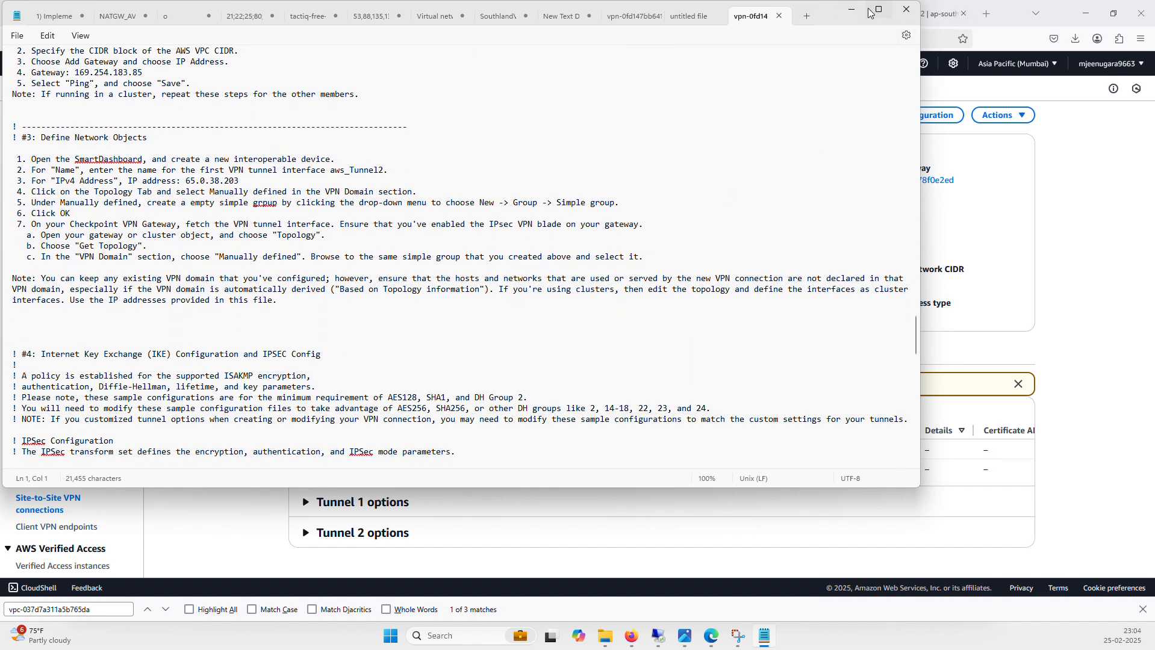
left_click(851, 10)
Step: View the details and available actions of the connection's virtual private gateway, and return to the virtual private gateways list
left_click(720, 180)
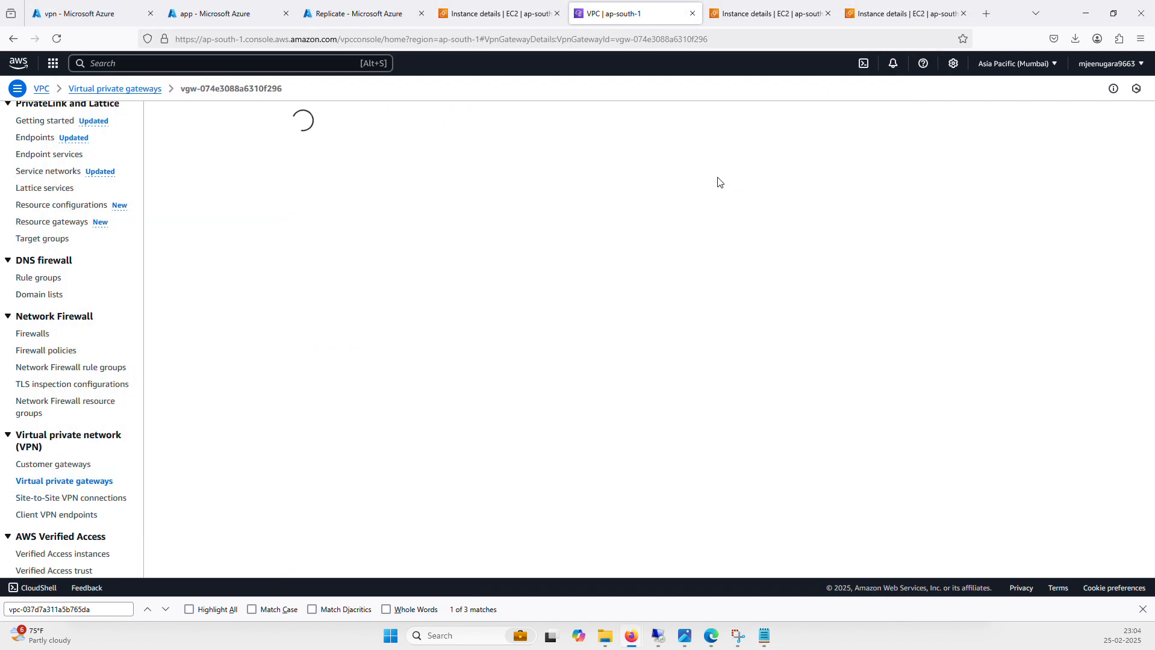
left_click(996, 116)
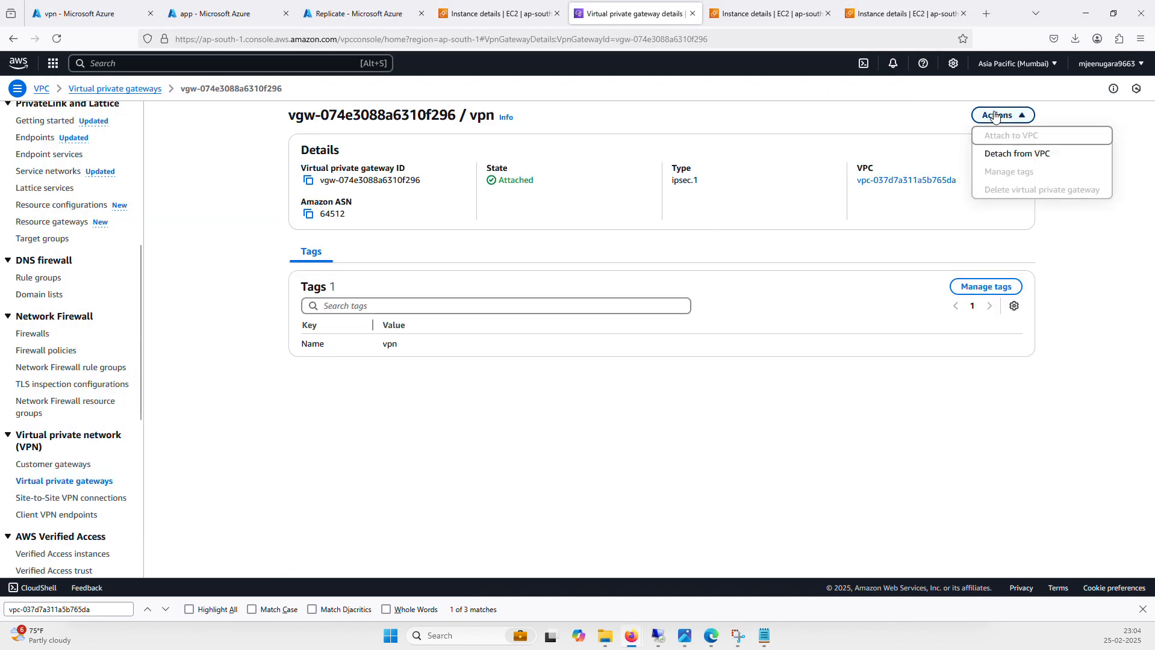
left_click(803, 129)
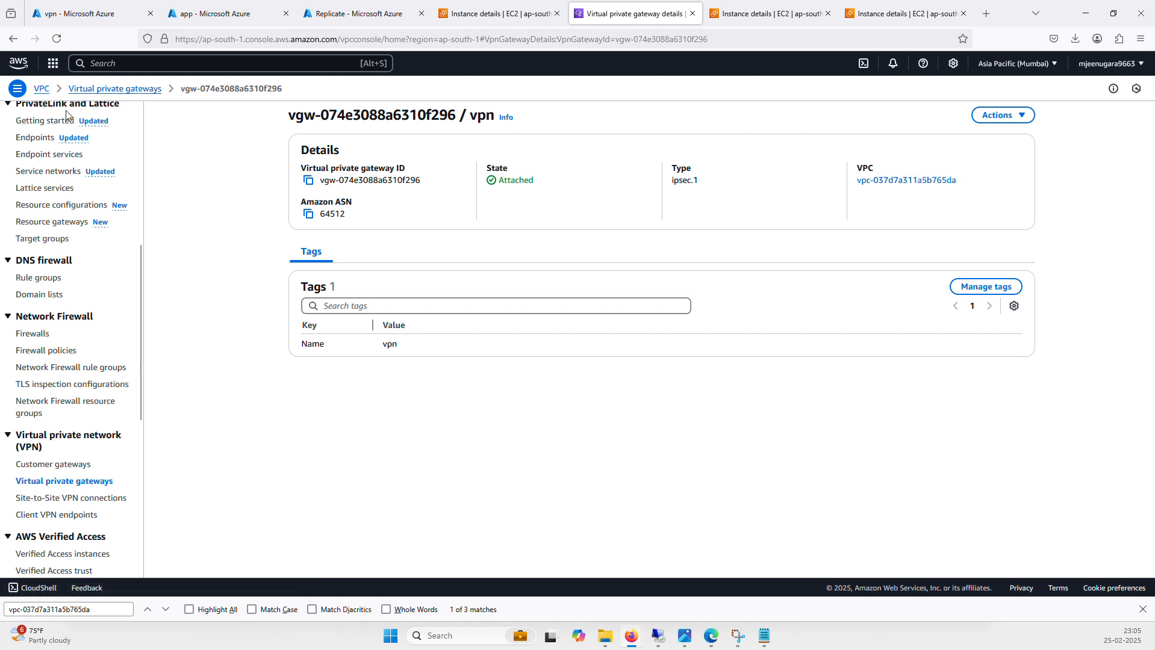
left_click(129, 90)
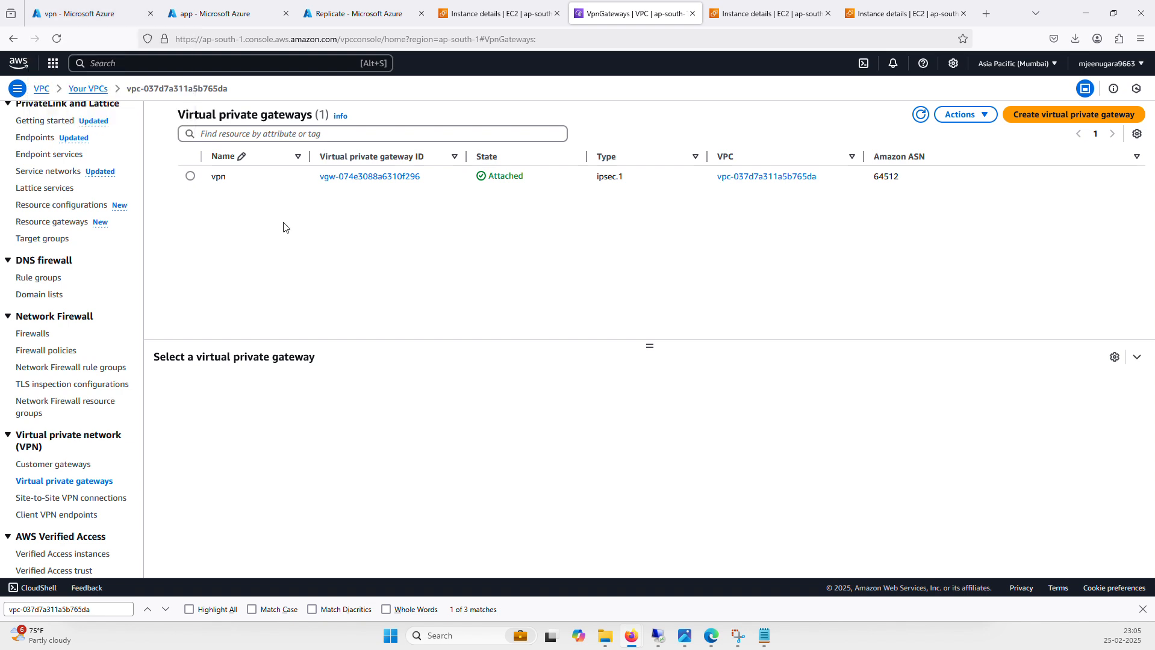
Step: Reopen the downloaded file vpn-0fd147bb64152e920(1).txt and reposition its text editor window
left_click(1075, 39)
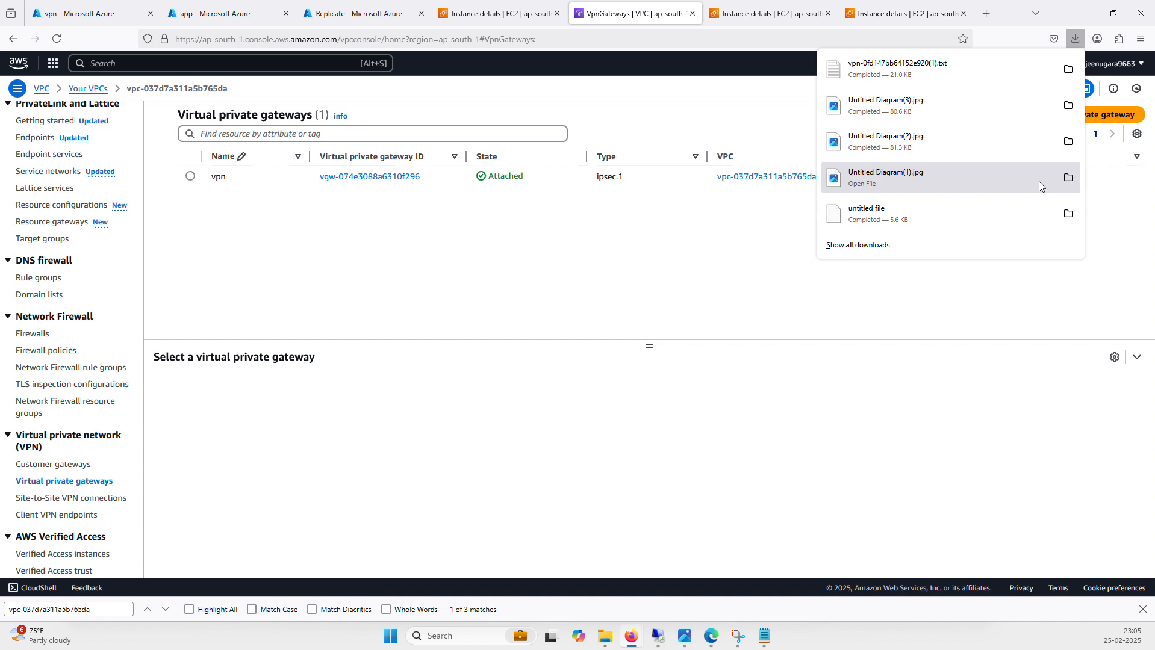
left_click(891, 82)
scroll(457, 259, "down", 2)
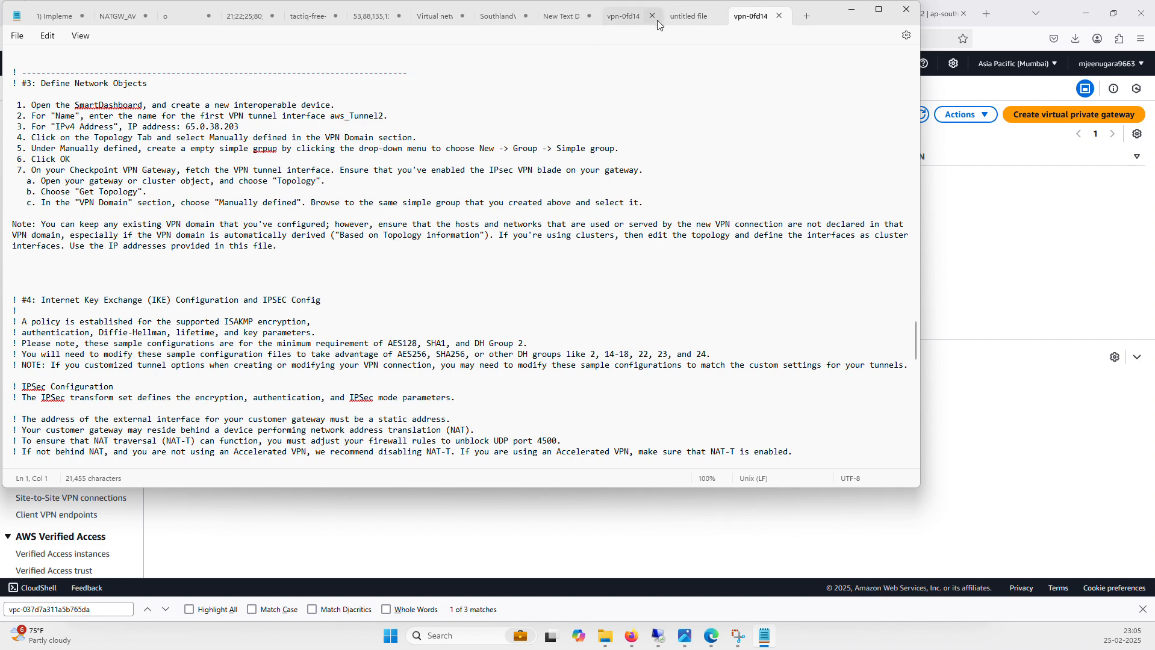
left_click_drag(837, 8, 879, 57)
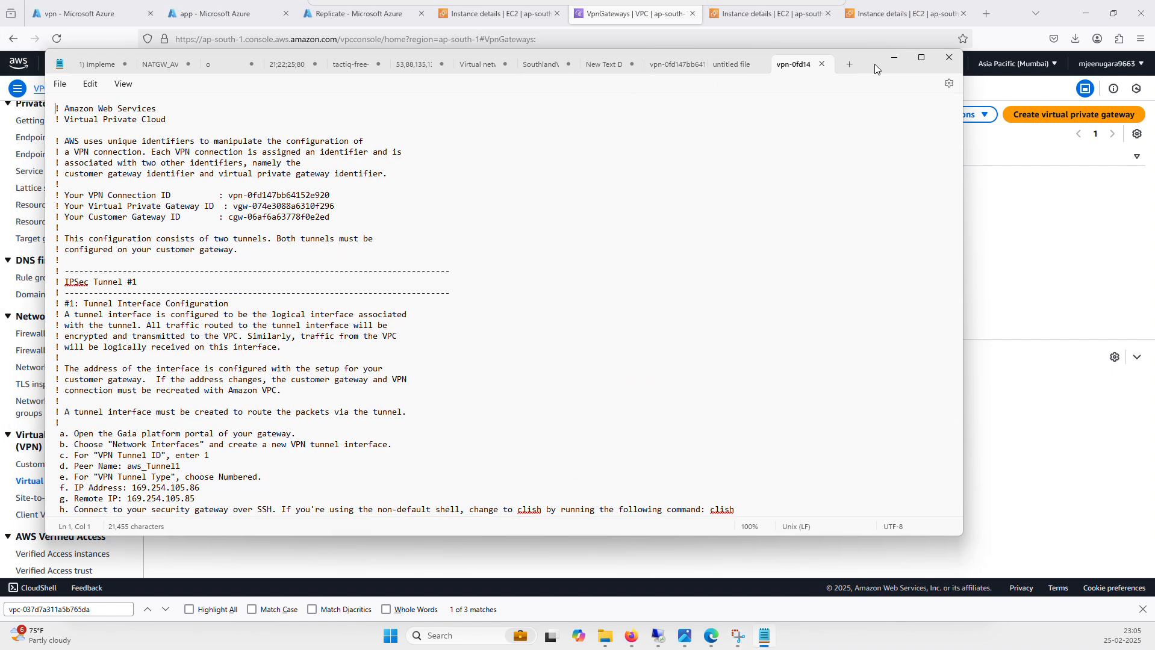
Step: Switch to the other open VPN configuration document and highlight the virtual private gateway's outside IP address for the first tunnel
left_click(666, 63)
scroll(332, 301, "down", 1)
scroll(440, 223, "up", 1)
scroll(361, 241, "down", 3)
left_click(348, 163)
left_click_drag(348, 163, 257, 162)
left_click(326, 140)
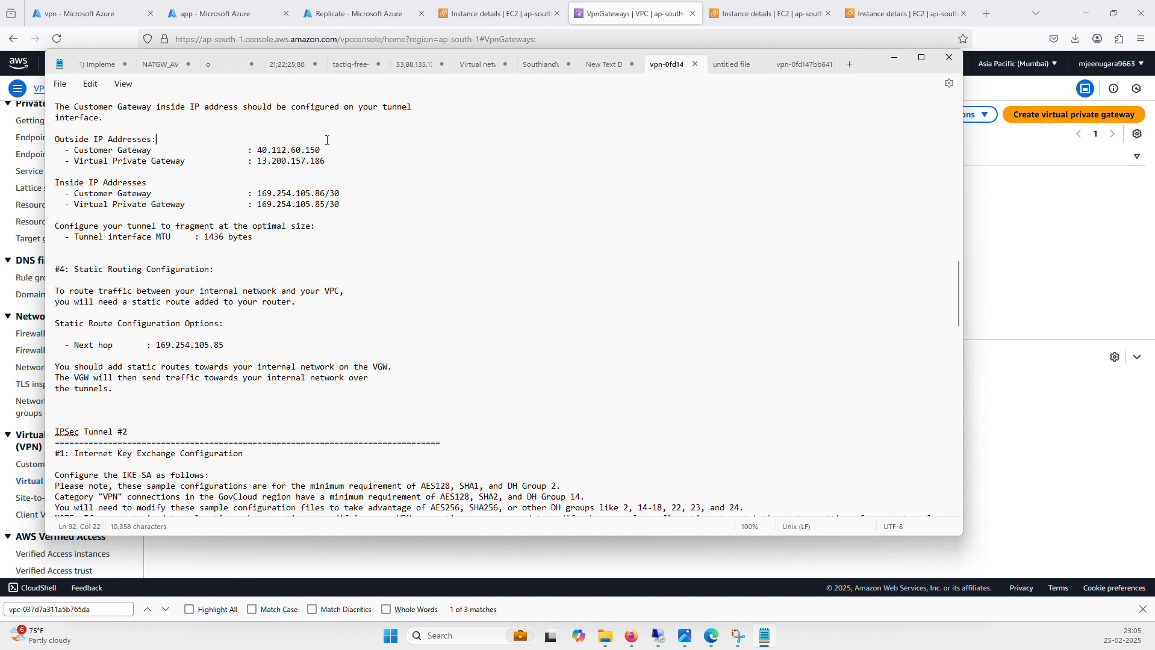
left_click_drag(347, 162, 259, 167)
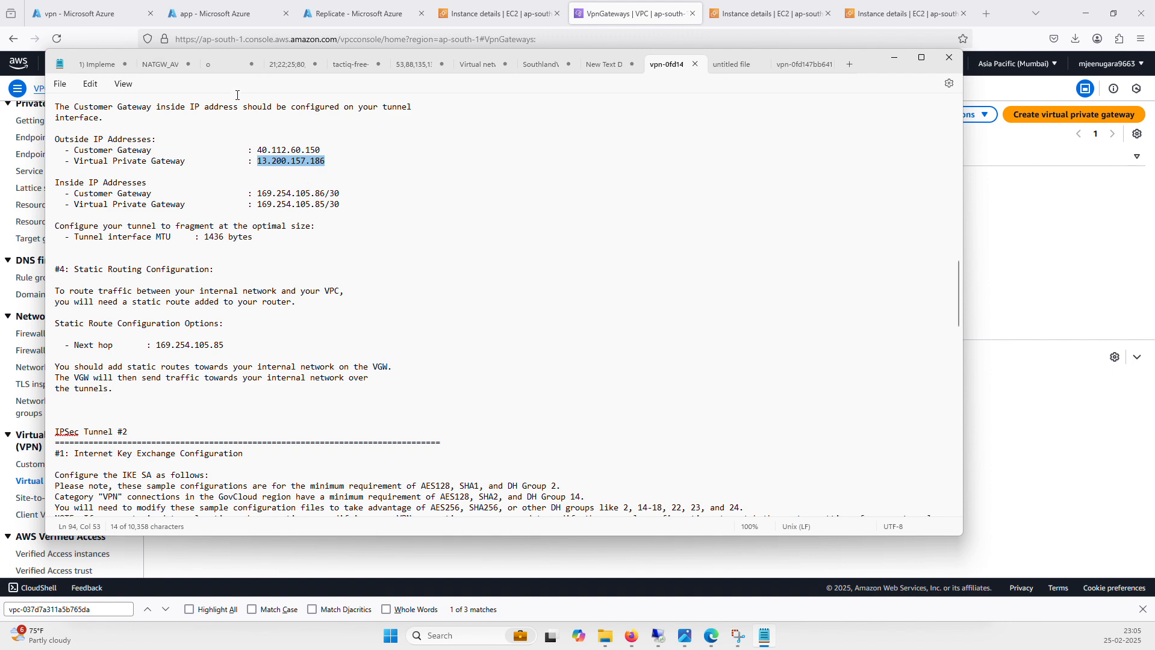
Step: Switch to the Azure portal and view the existing local network gateway's configuration to check its IP address and address spaces
left_click(90, 13)
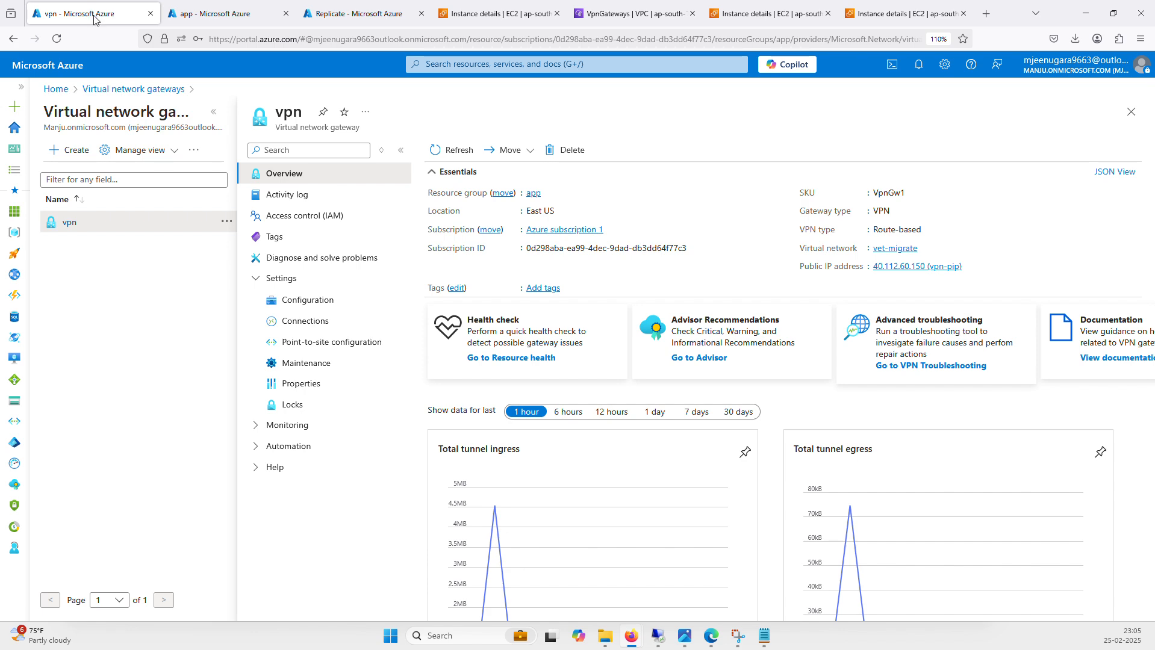
left_click(133, 89)
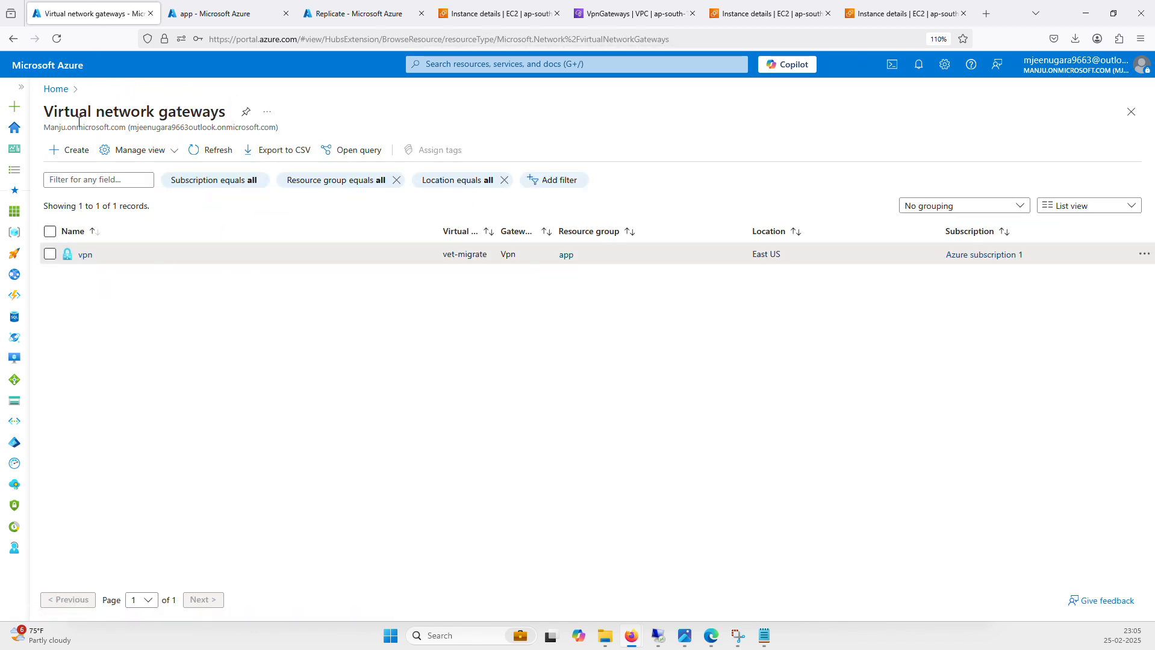
left_click(56, 89)
left_click(422, 148)
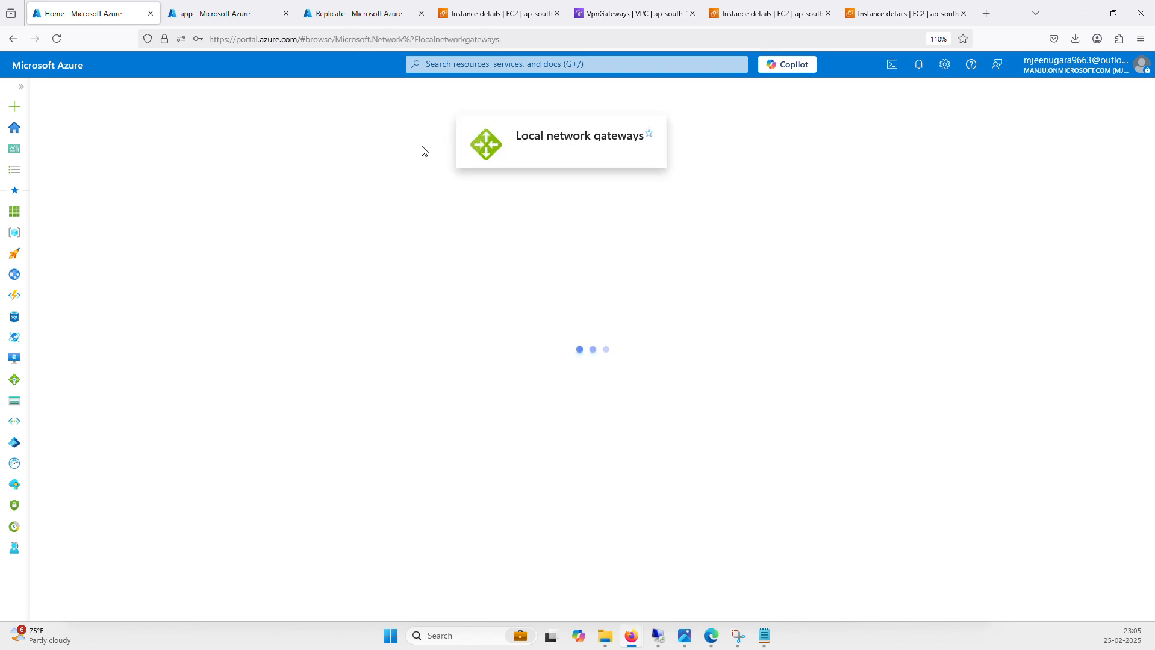
left_click(102, 258)
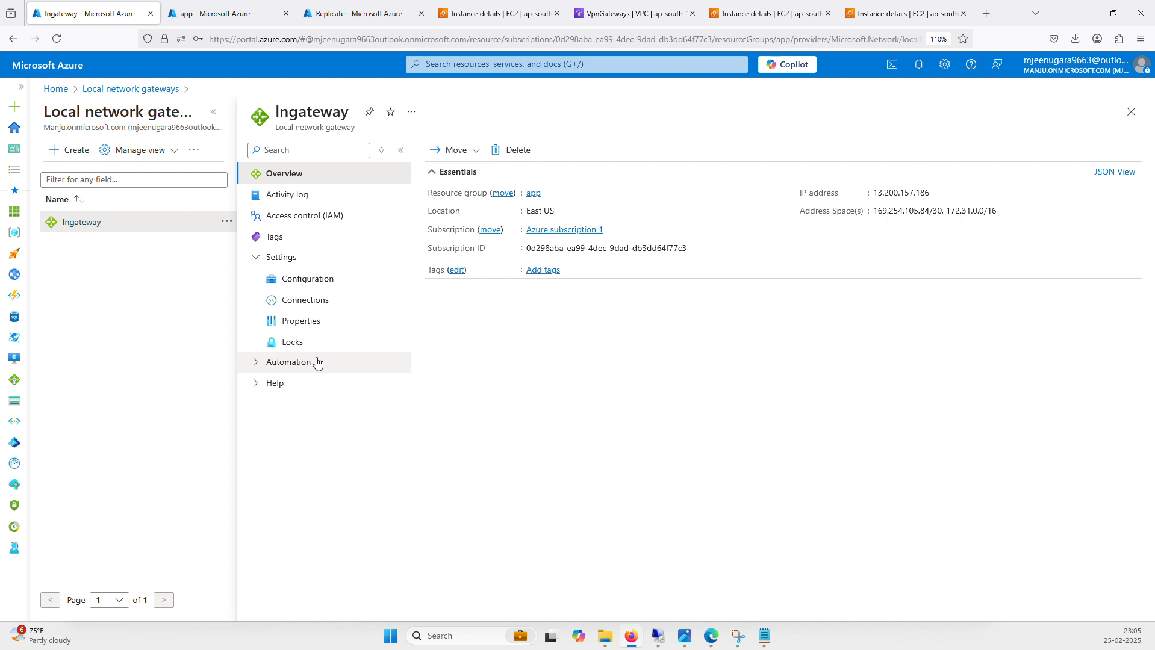
left_click(313, 278)
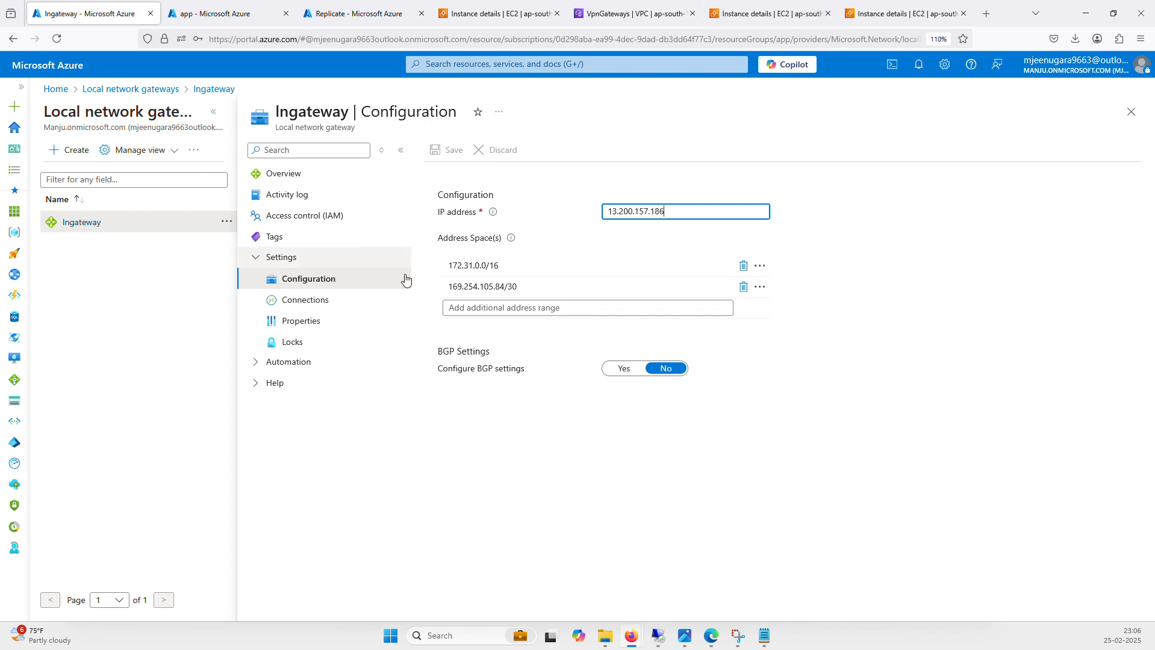
mouse_move(904, 18)
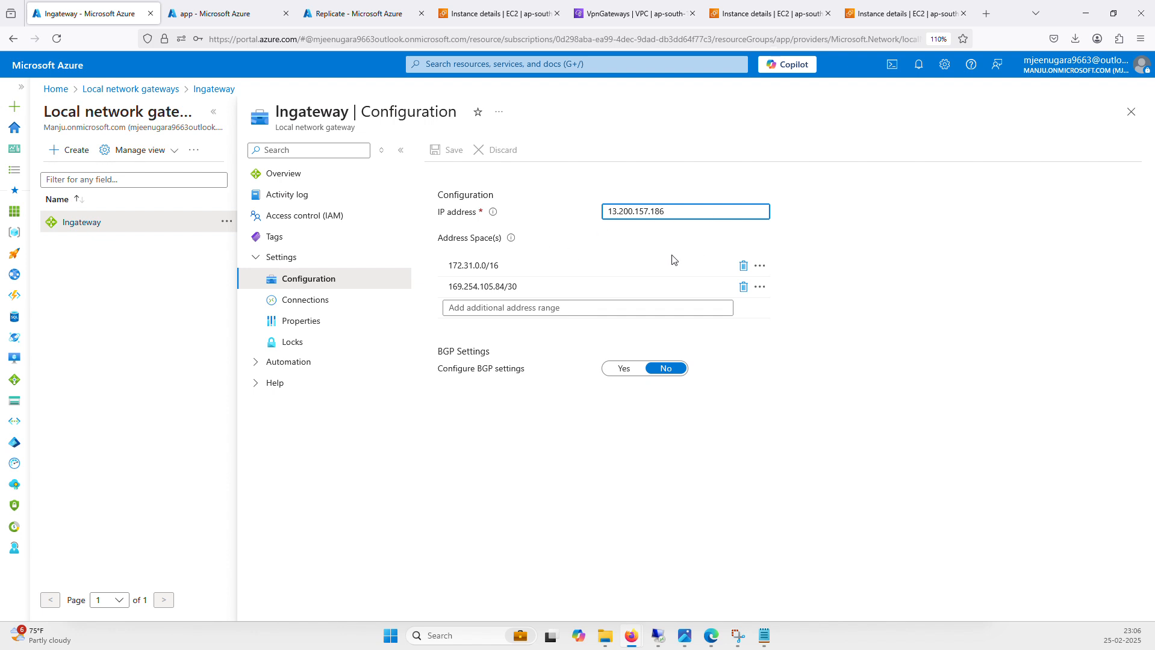
Step: View the connections of the vpn virtual network gateway and start creating a new connection
left_click(130, 90)
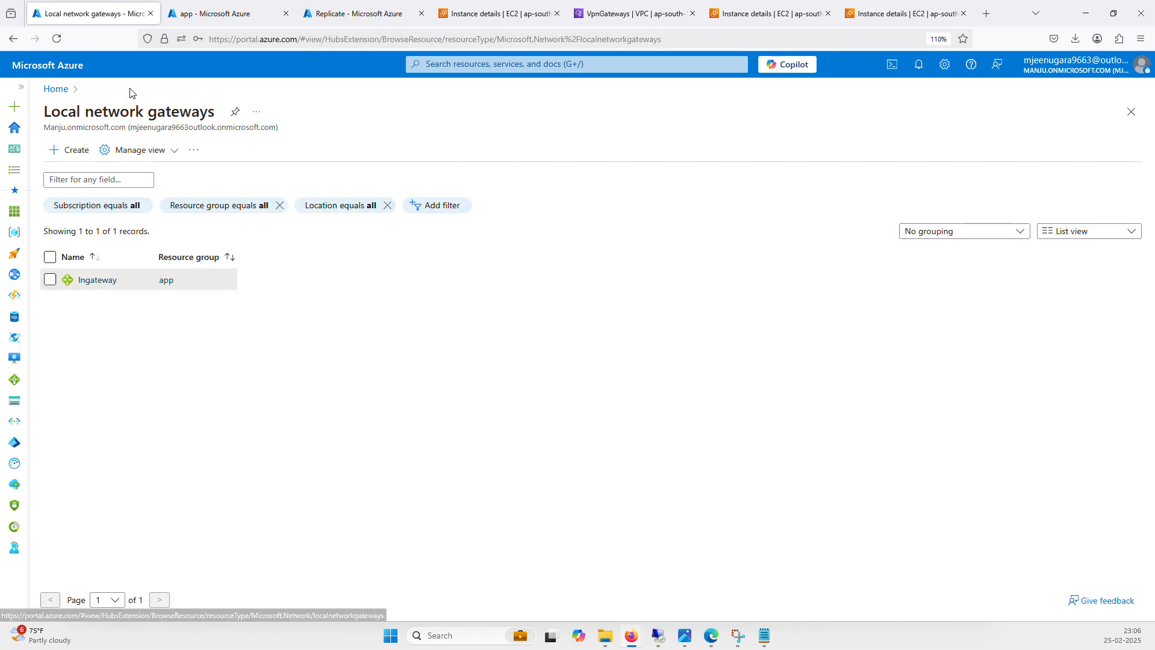
left_click(56, 89)
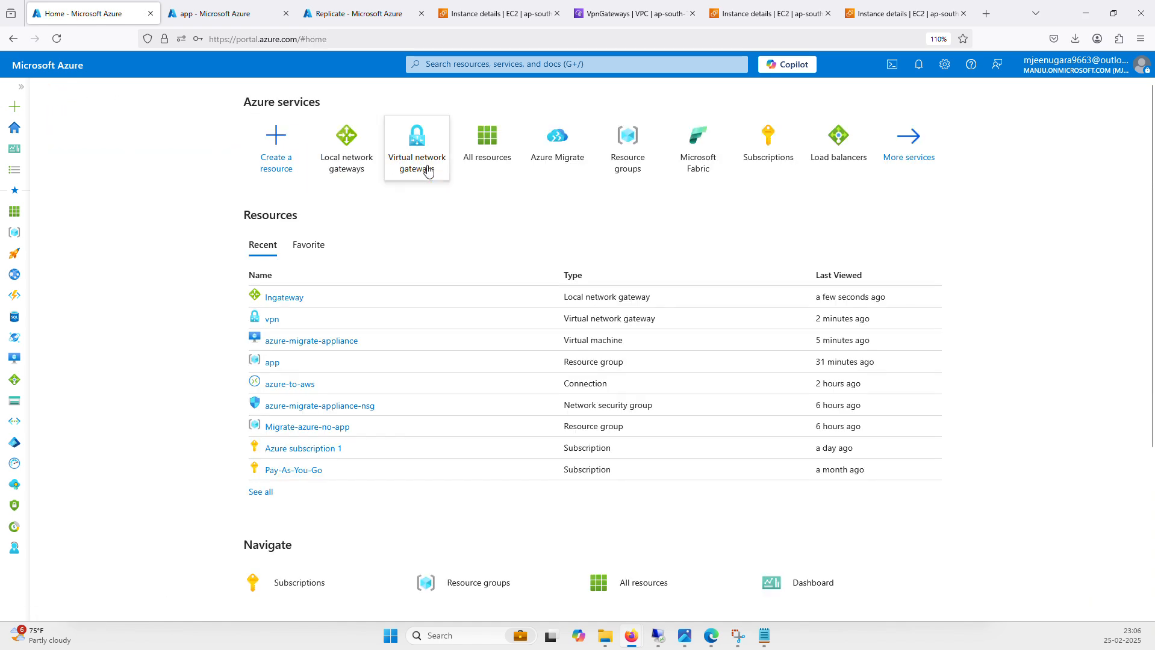
left_click(404, 162)
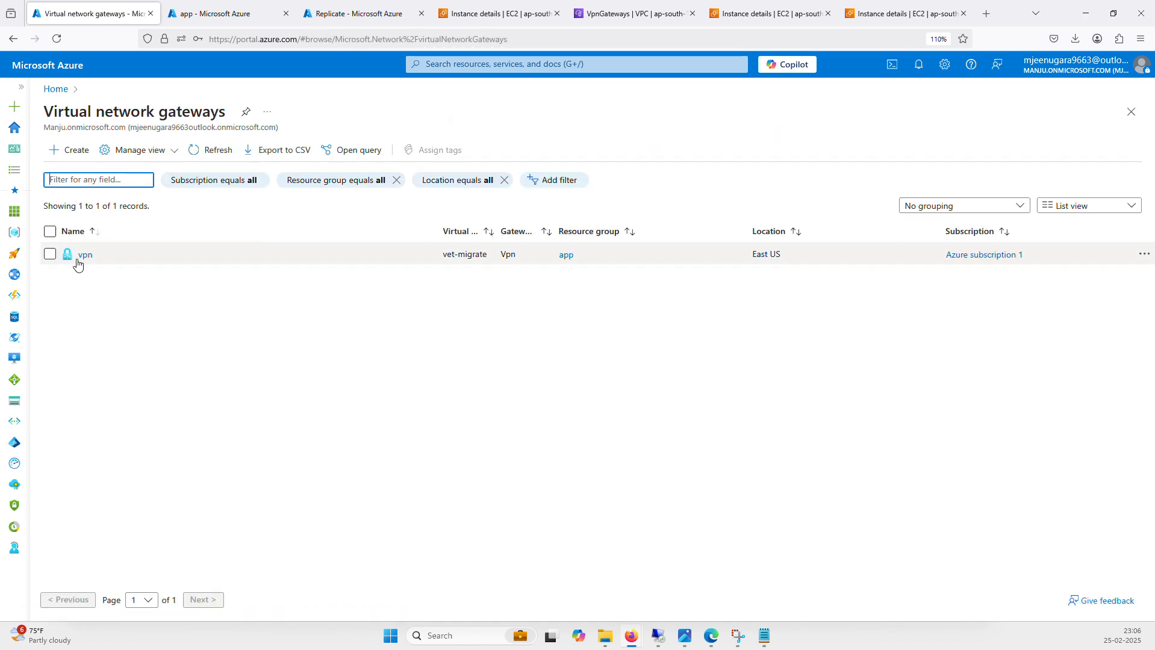
left_click(85, 255)
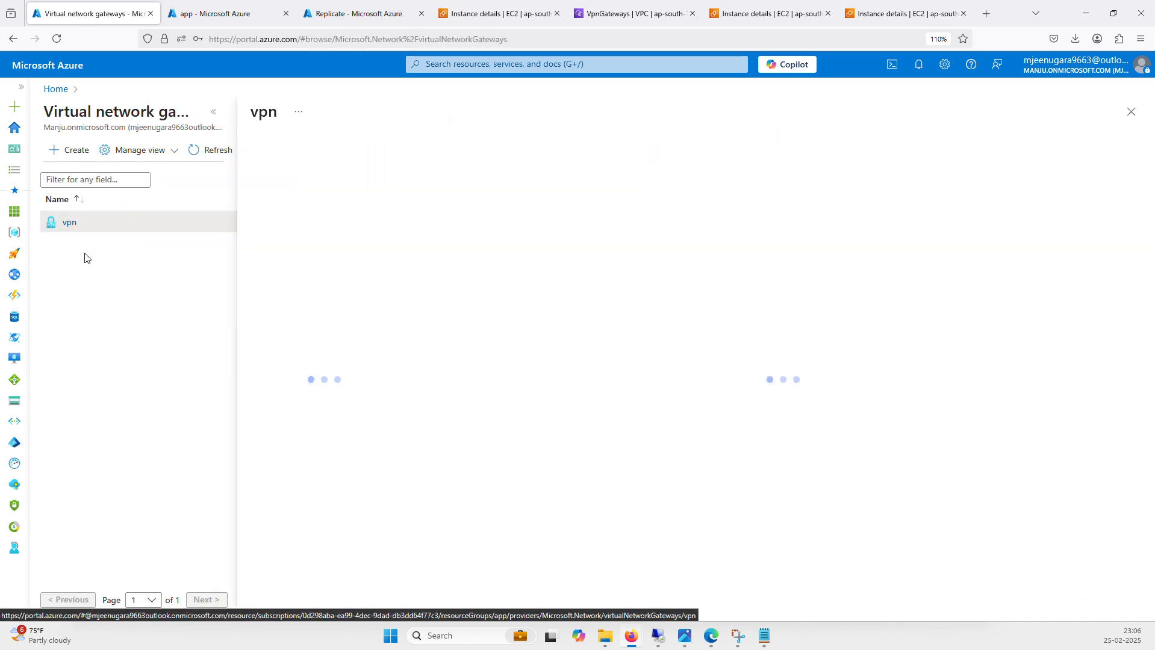
left_click(326, 321)
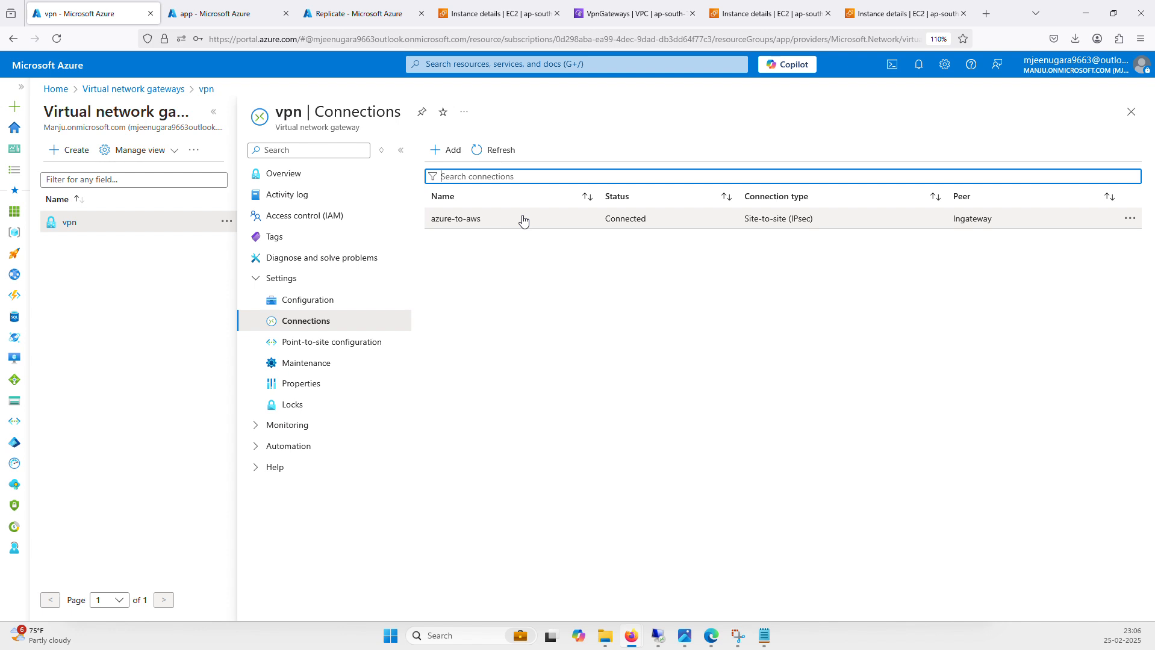
left_click(455, 151)
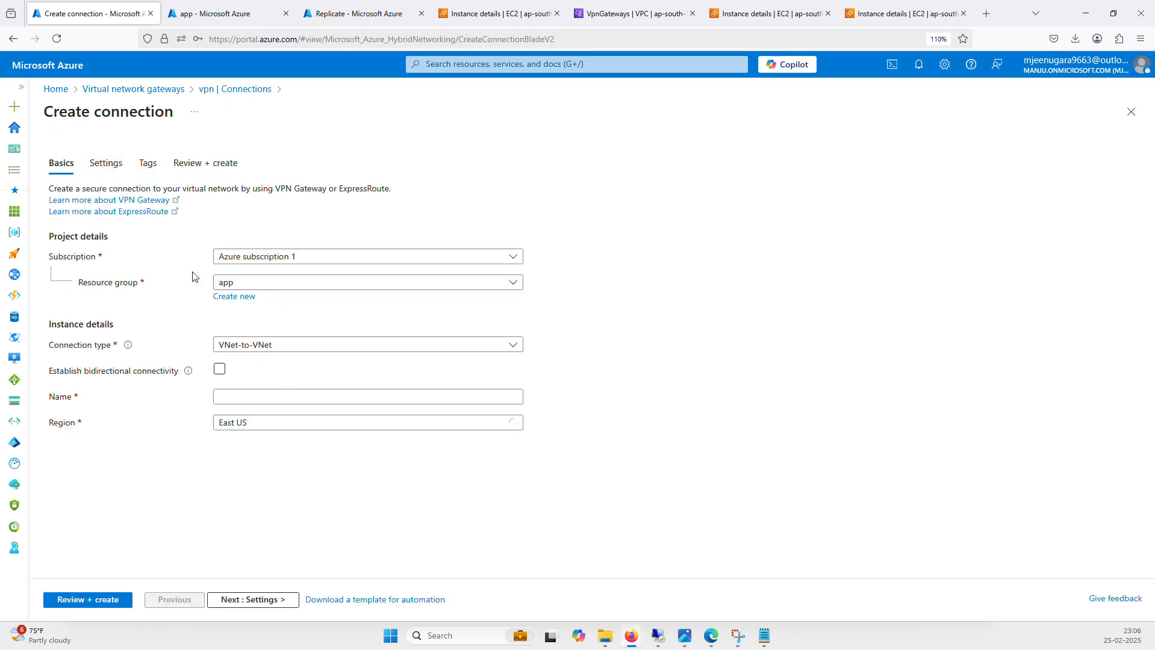
left_click(282, 345)
left_click(272, 383)
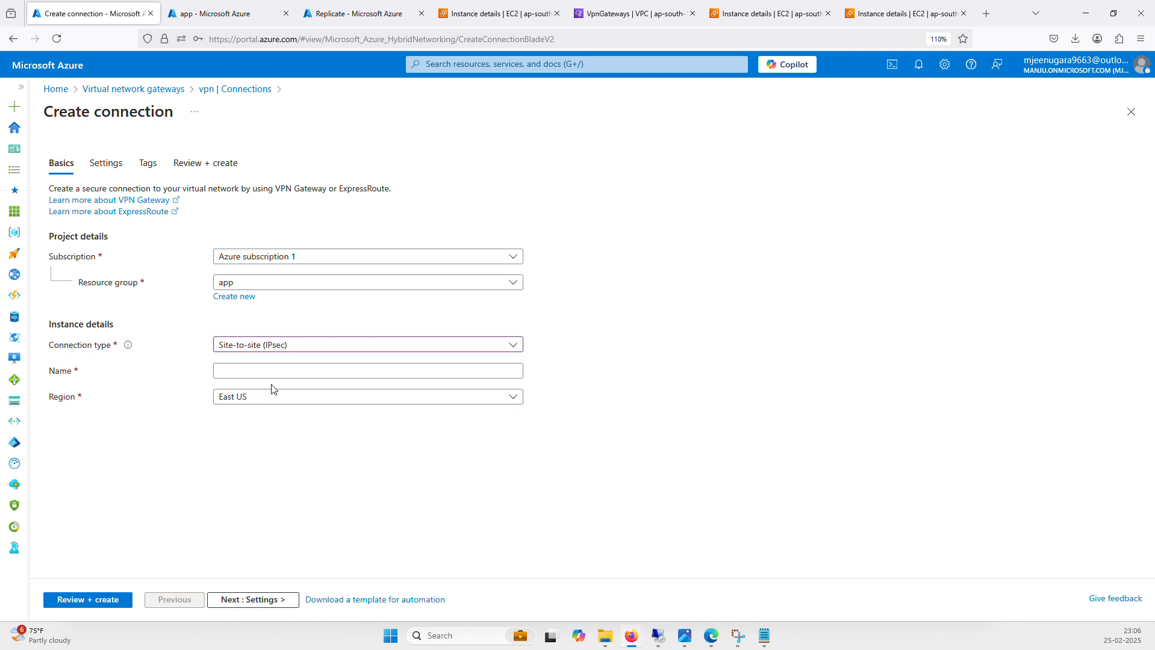
left_click(114, 163)
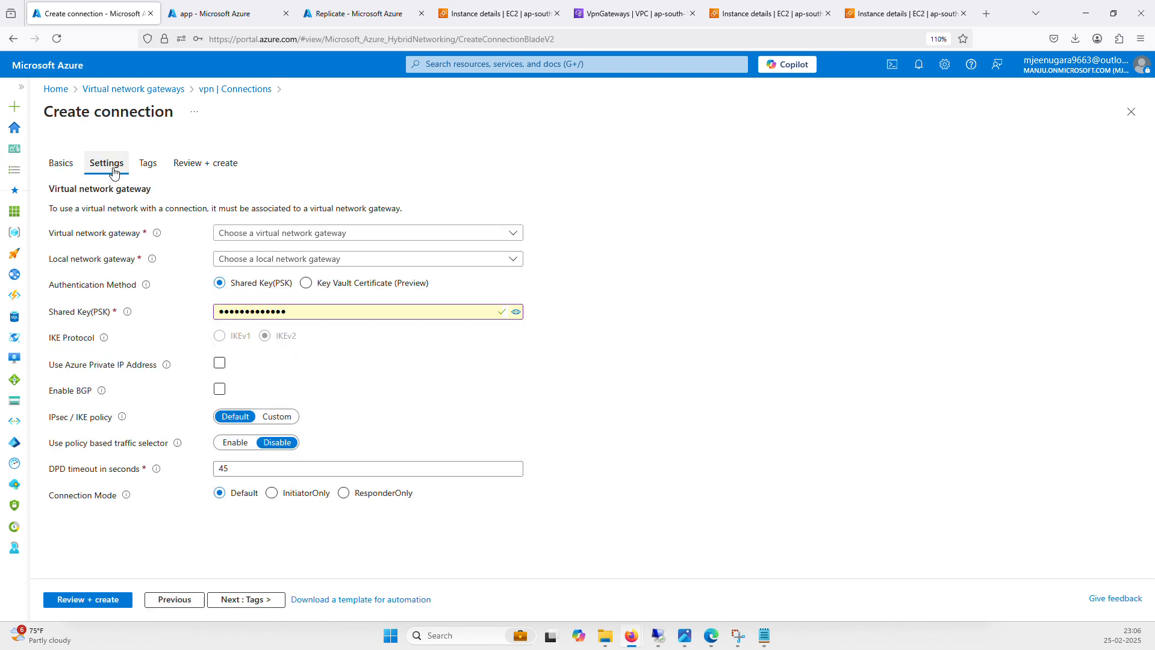
left_click(317, 233)
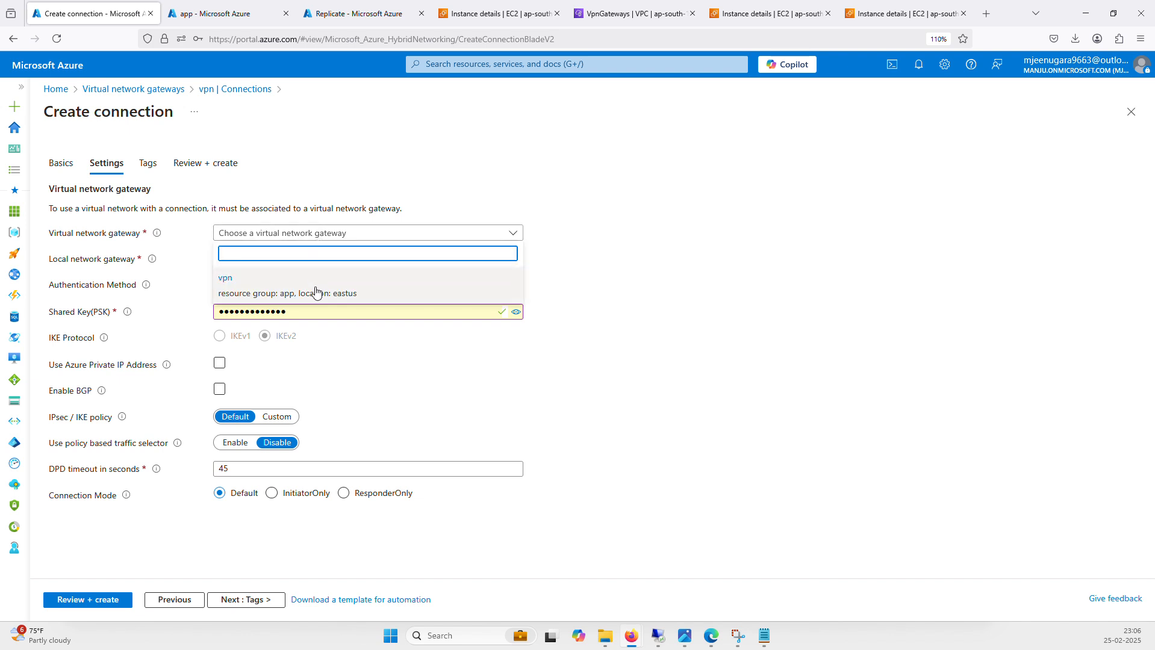
left_click(680, 271)
left_click(366, 264)
left_click(642, 293)
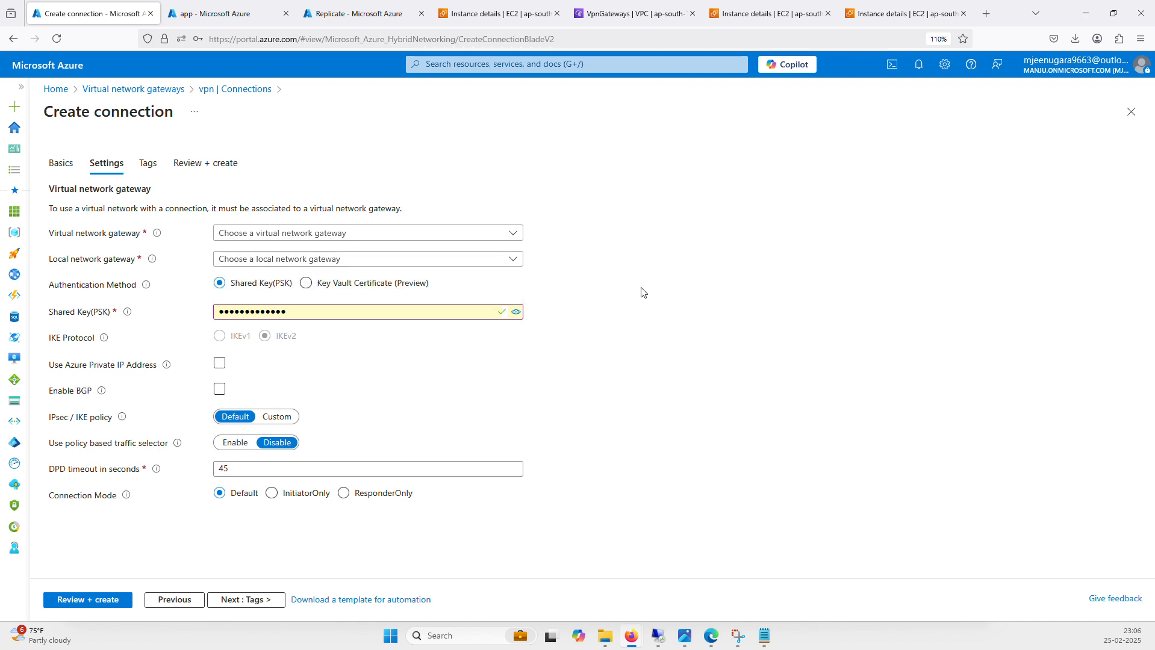
left_click(65, 89)
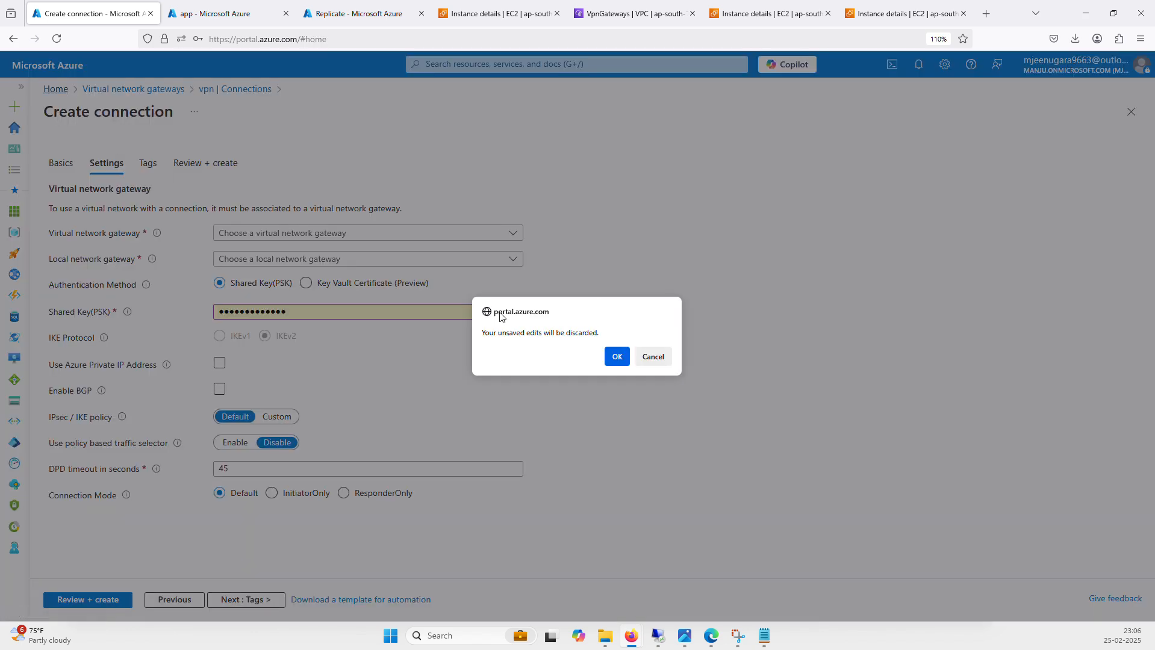
left_click(615, 358)
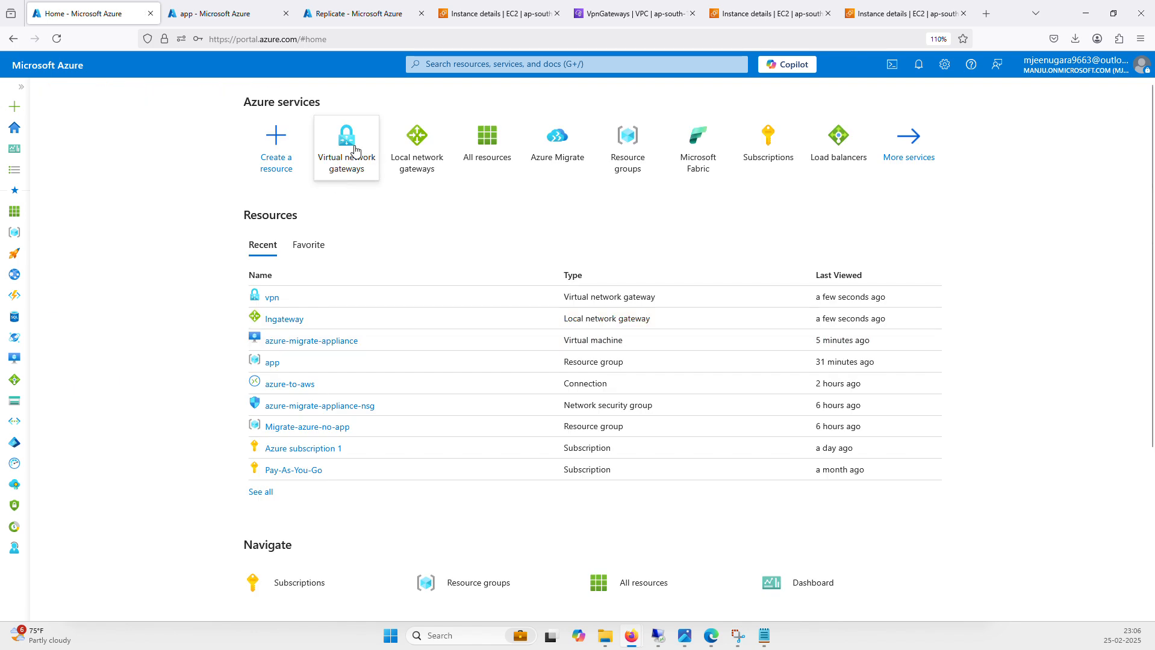
Step: Open the azure-to-aws connection of the vpn virtual network gateway to review its overview and status
left_click(357, 151)
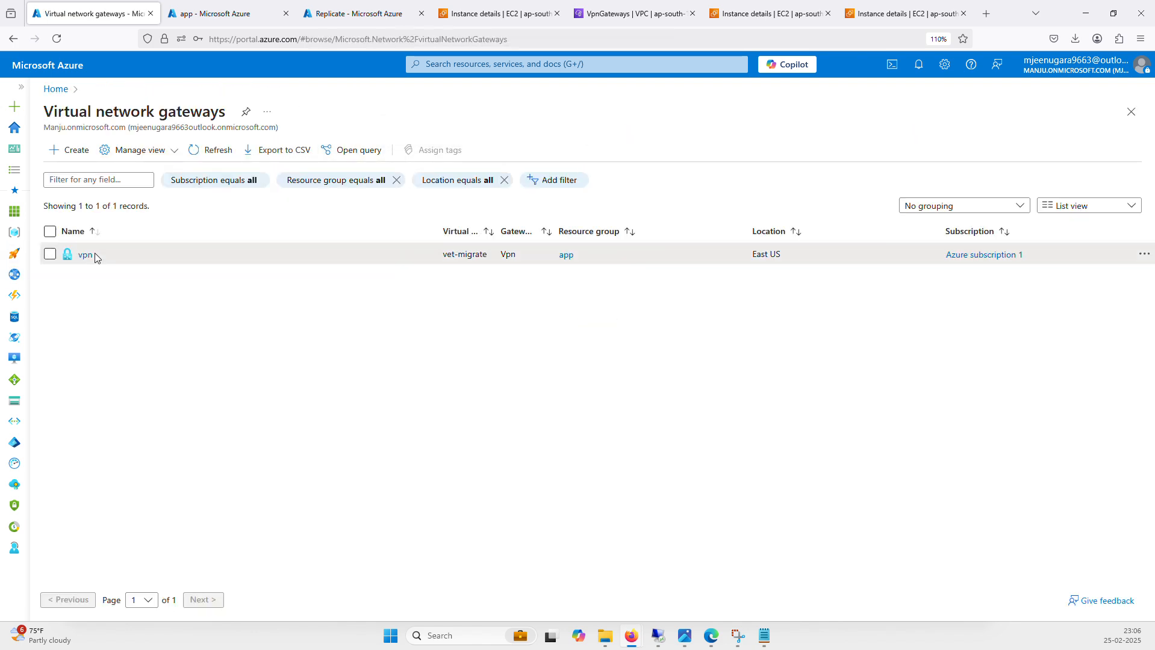
left_click(86, 255)
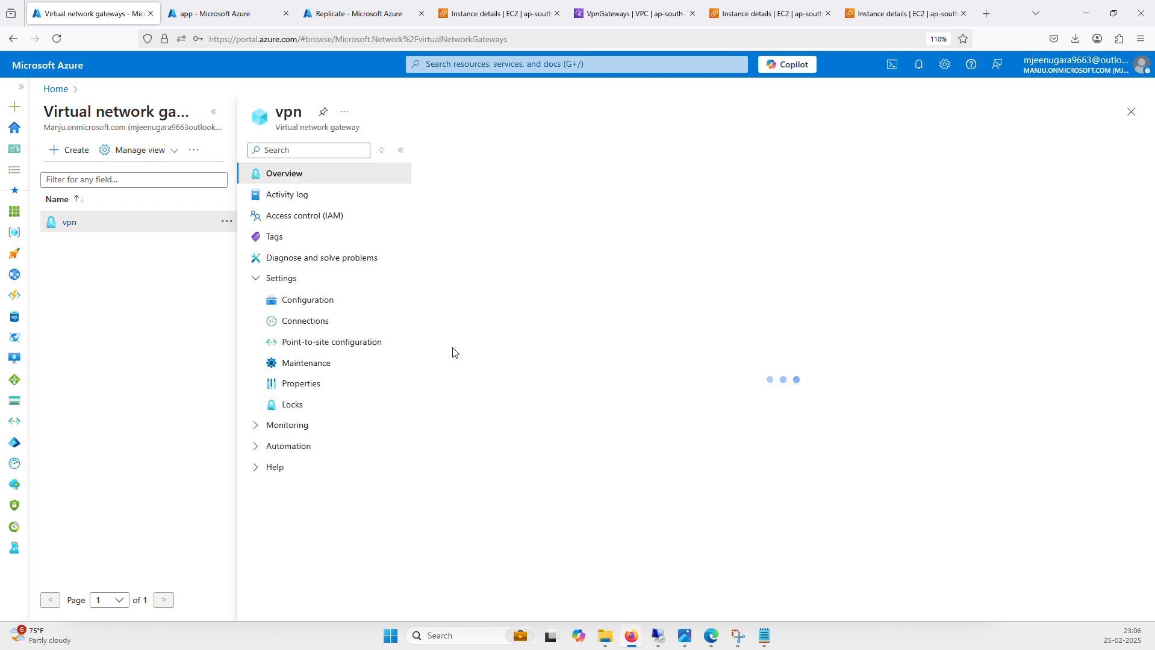
left_click(301, 321)
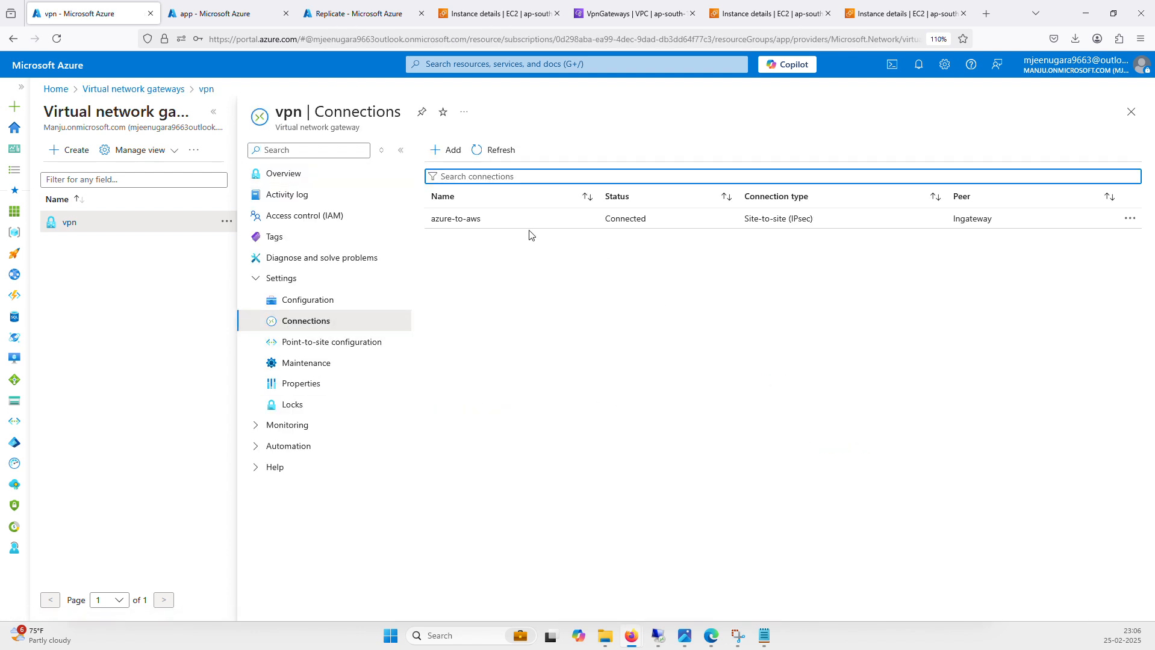
left_click(607, 227)
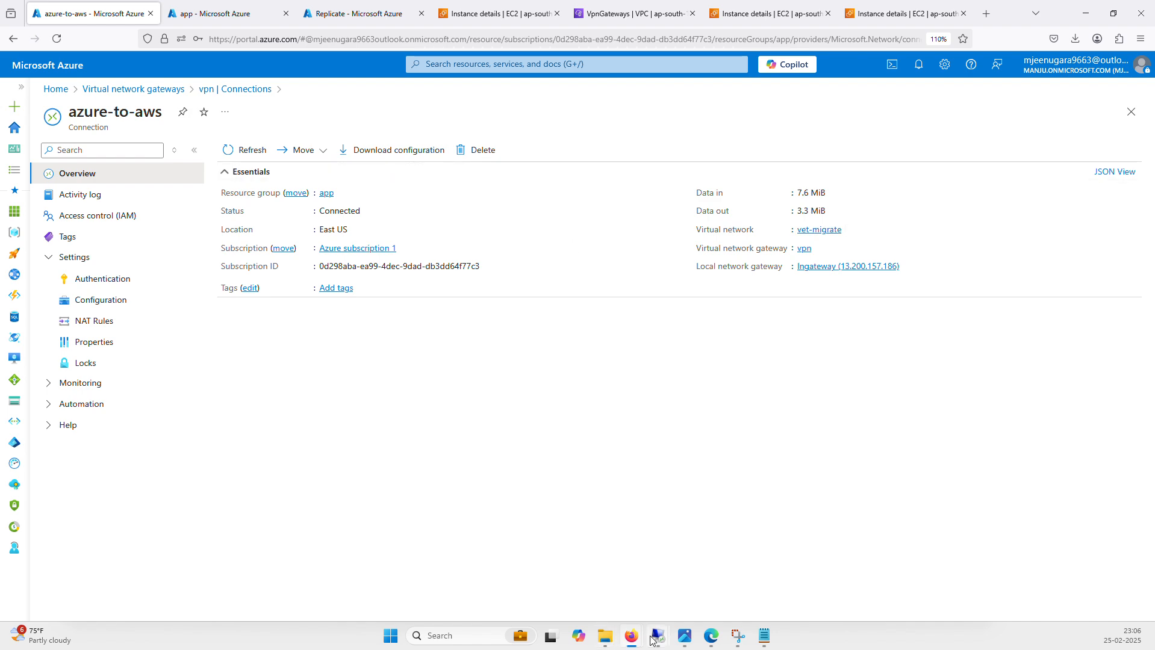
Step: Switch to the AWS console and open the VPC that the testvm instance belongs to from its instance details
left_click(675, 21)
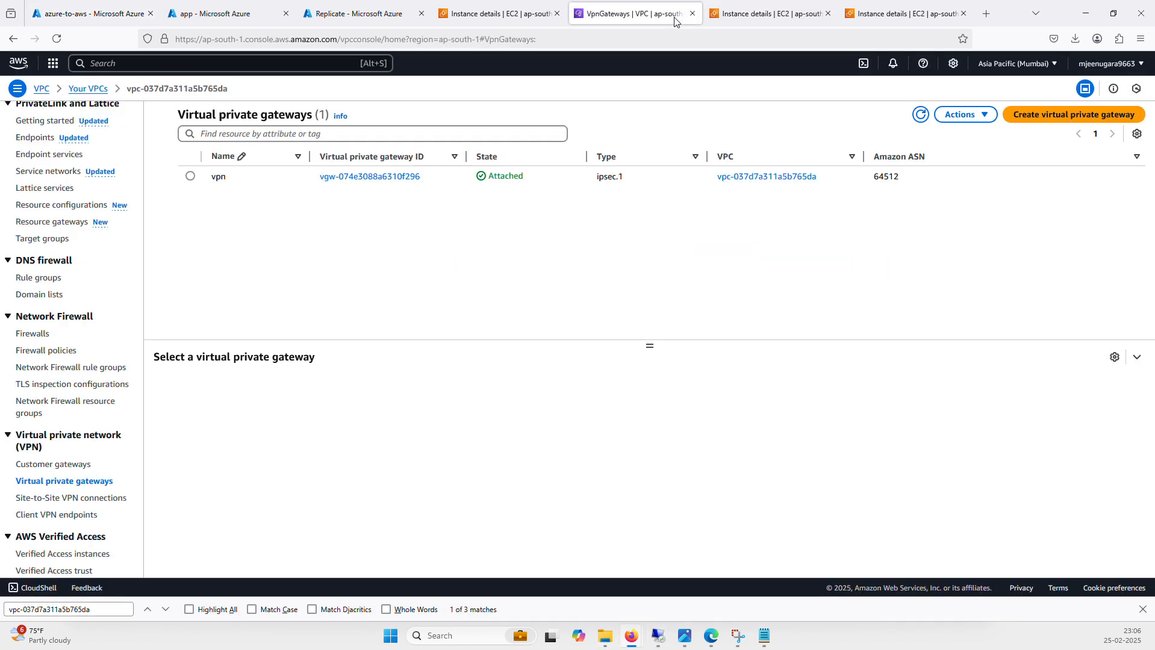
left_click(782, 16)
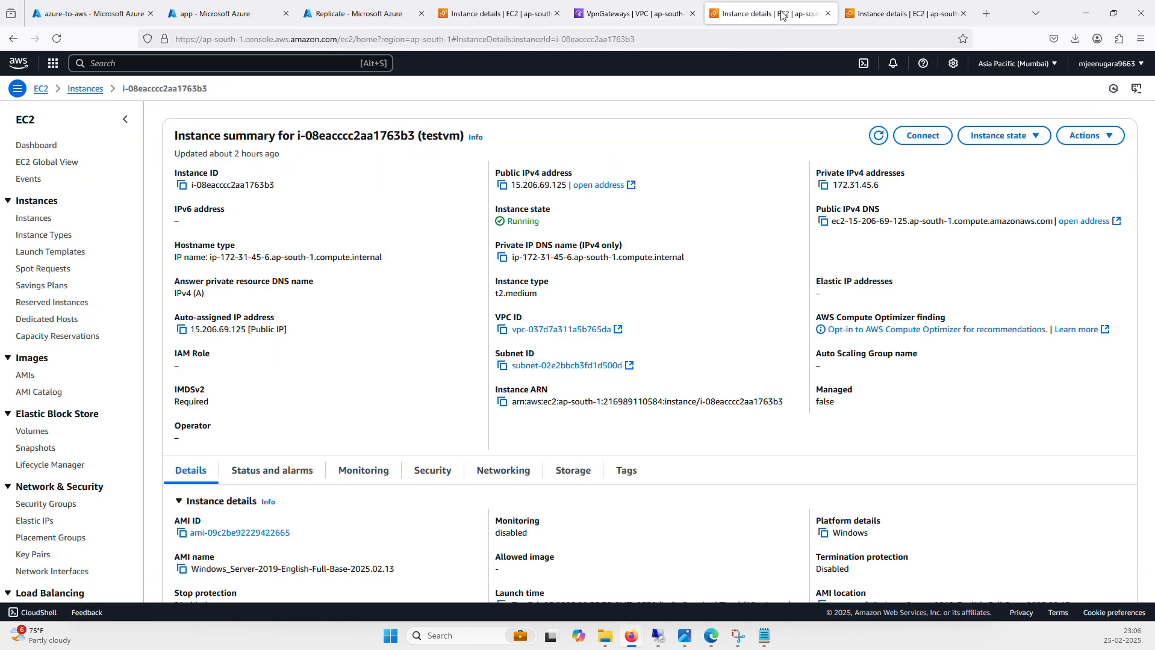
scroll(331, 505, "down", 2)
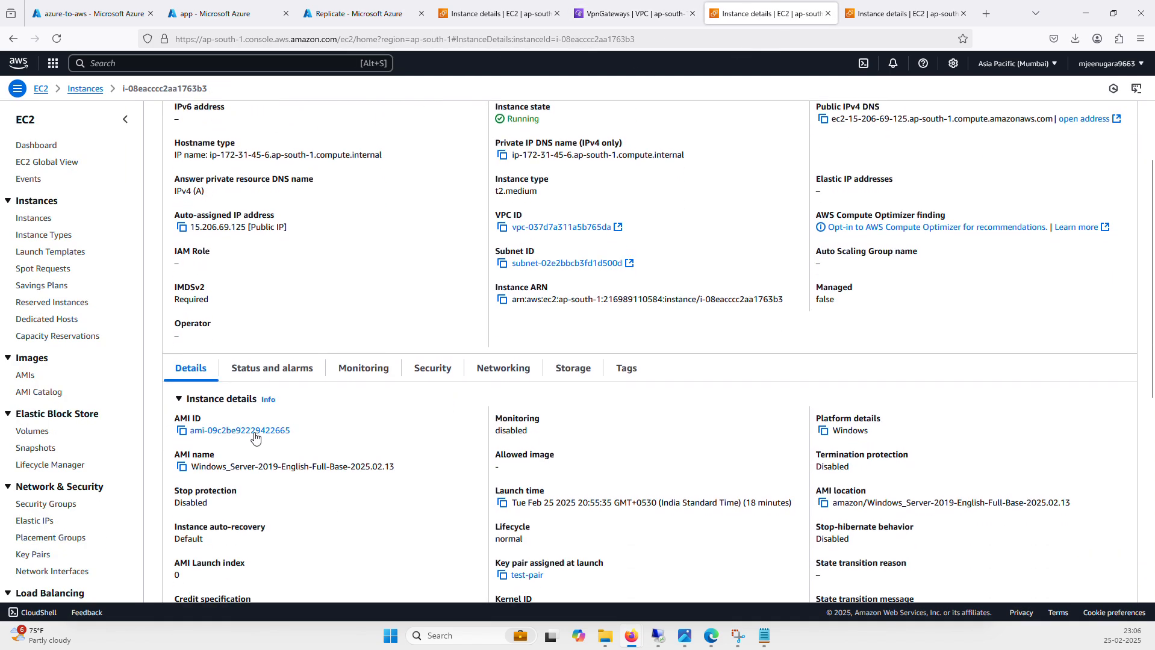
scroll(527, 482, "down", 2)
scroll(630, 462, "up", 1)
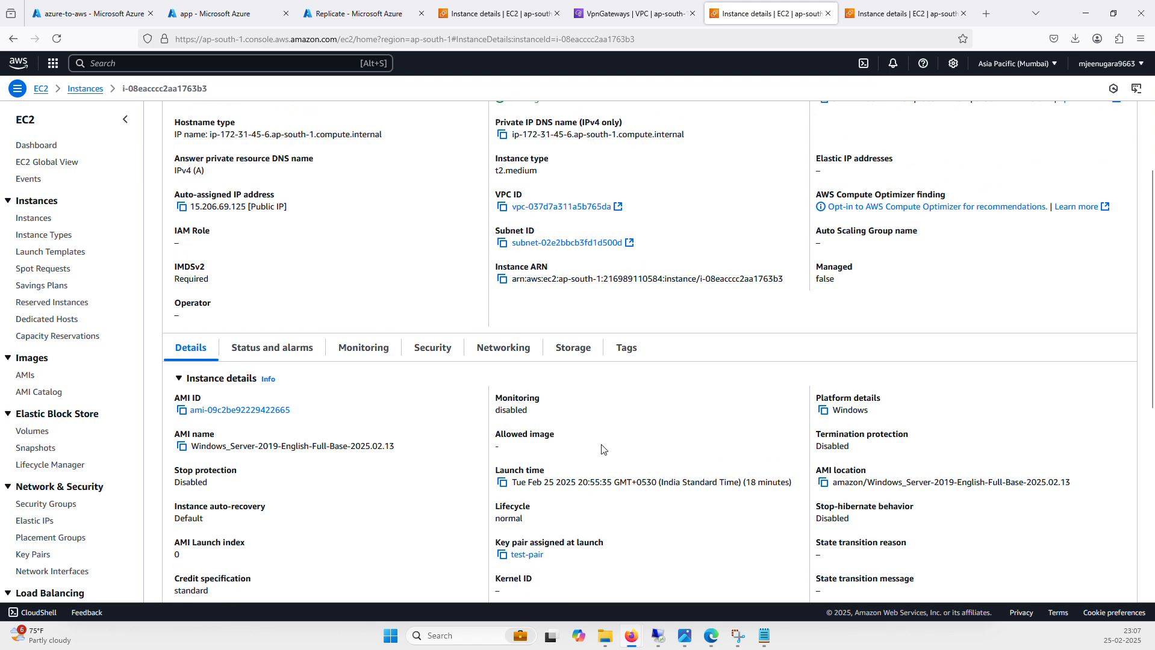
left_click(561, 206)
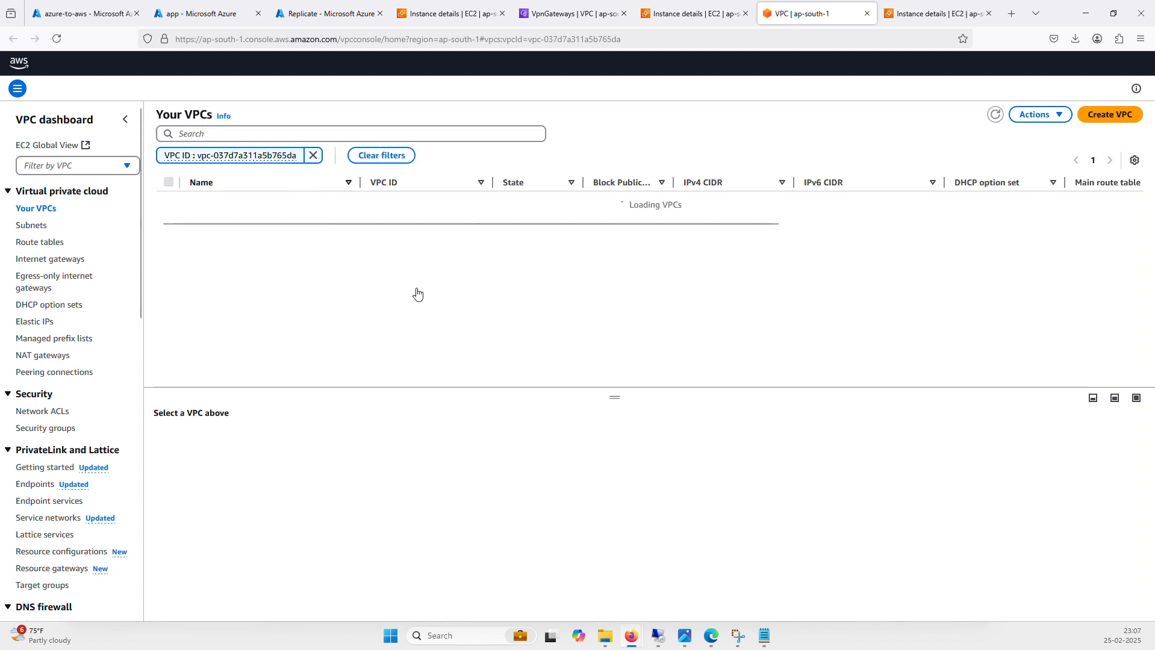
Step: Open the VPC's main route table and highlight the 10.0.0.0/16 destination routed to the virtual private gateway
left_click_drag(669, 217, 877, 218)
left_click(860, 205)
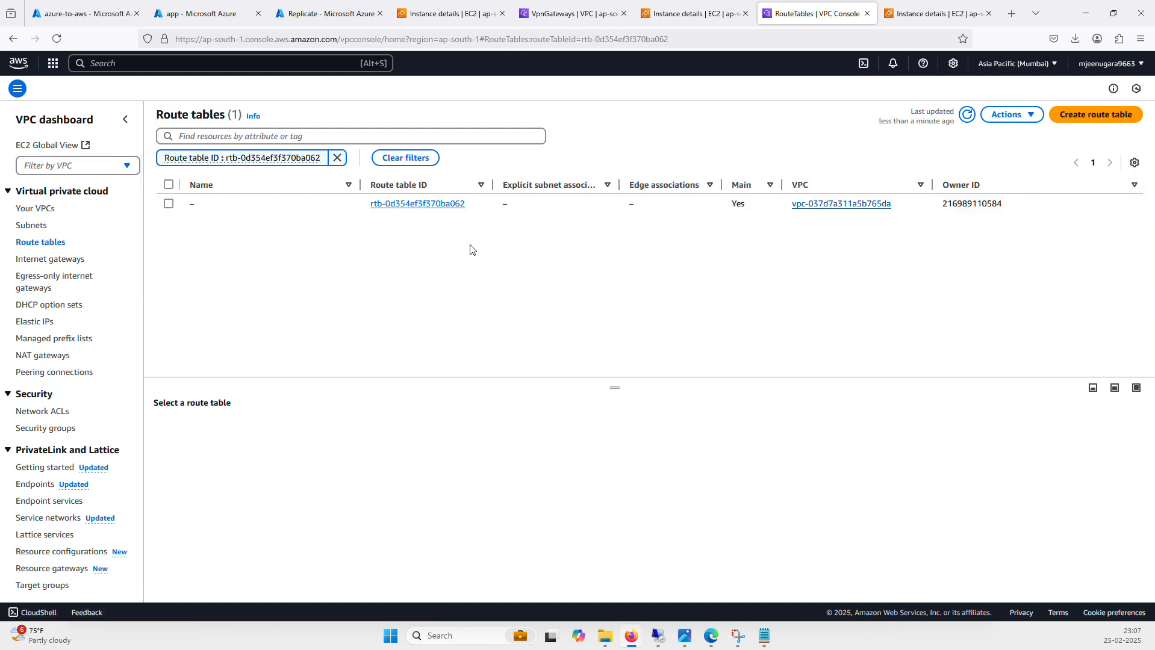
left_click(409, 205)
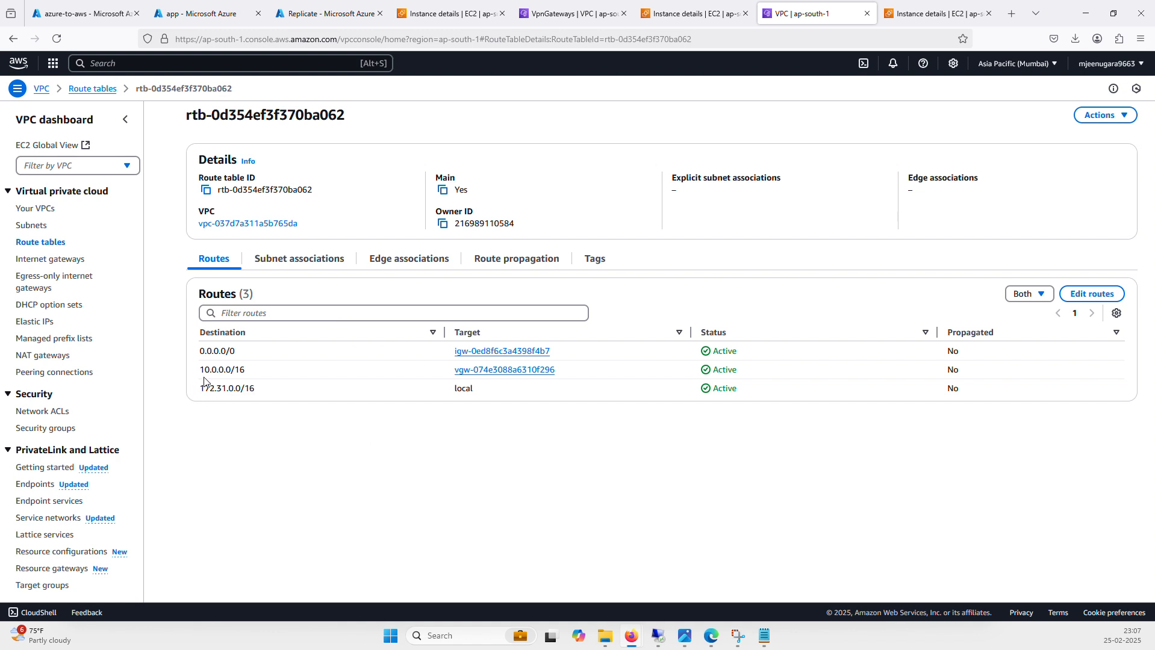
left_click_drag(286, 373, 193, 373)
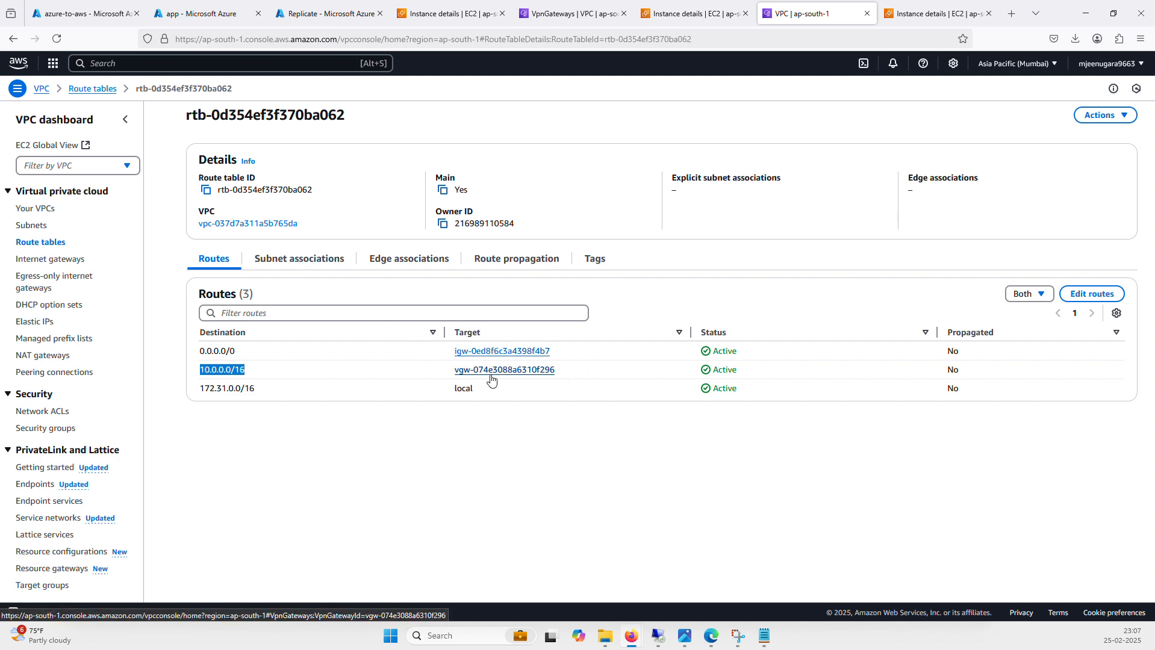
left_click(329, 519)
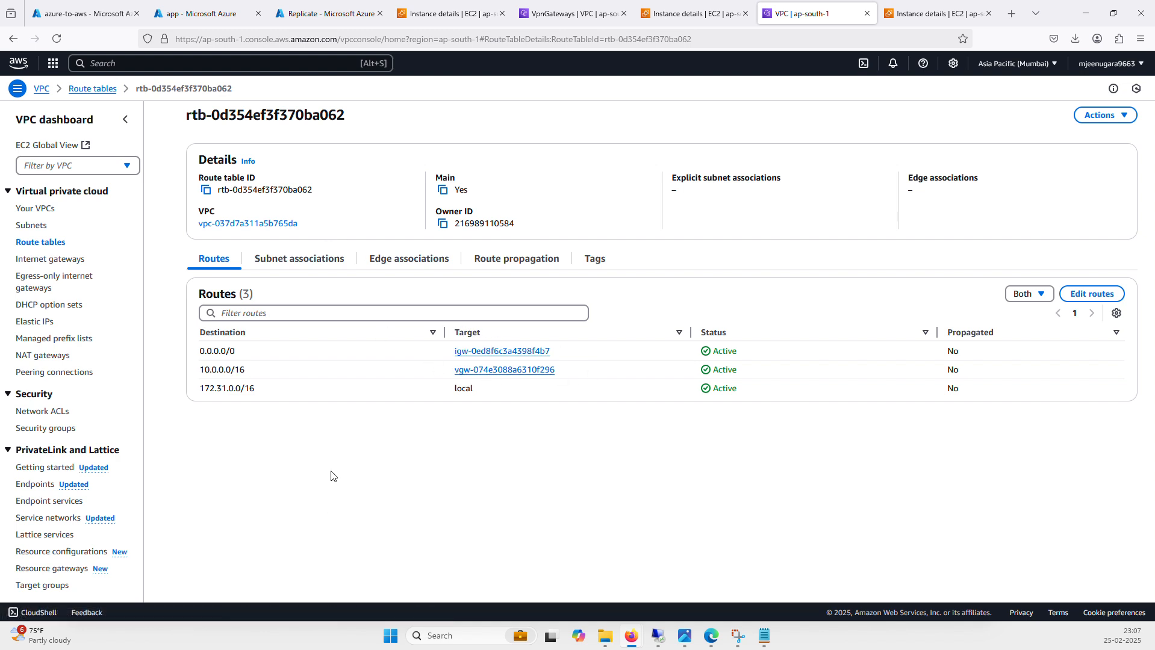
Step: Switch to the 15.206.69.125 remote desktop session and run ping 10.0.04 in its Command Prompt
mouse_move(658, 636)
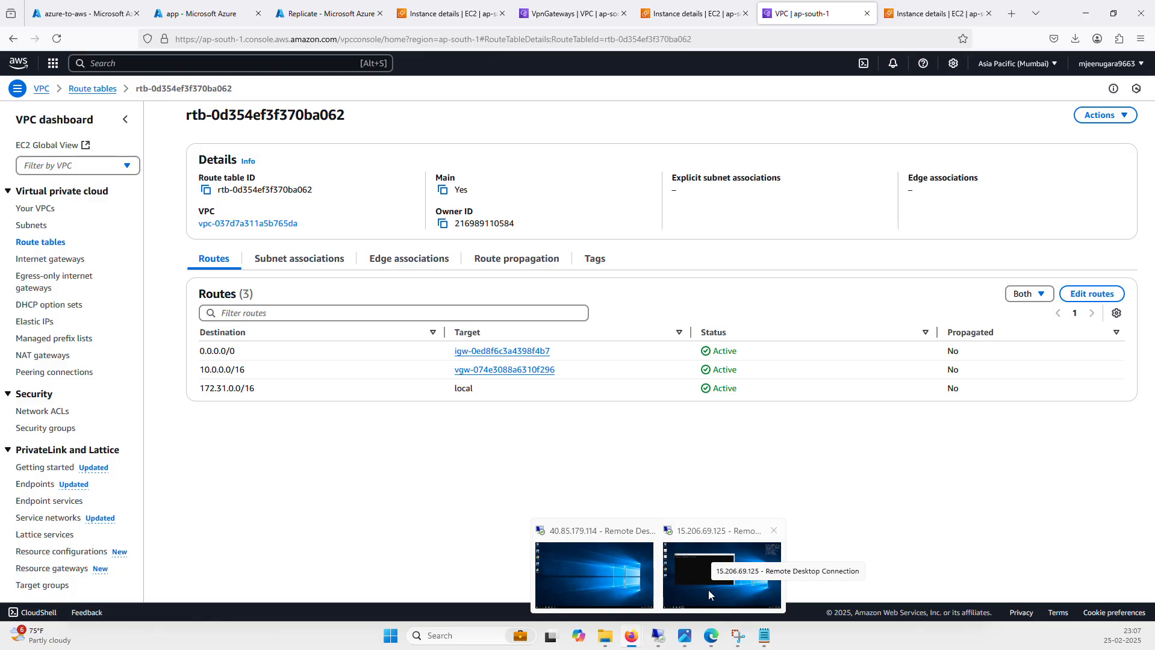
left_click(709, 591)
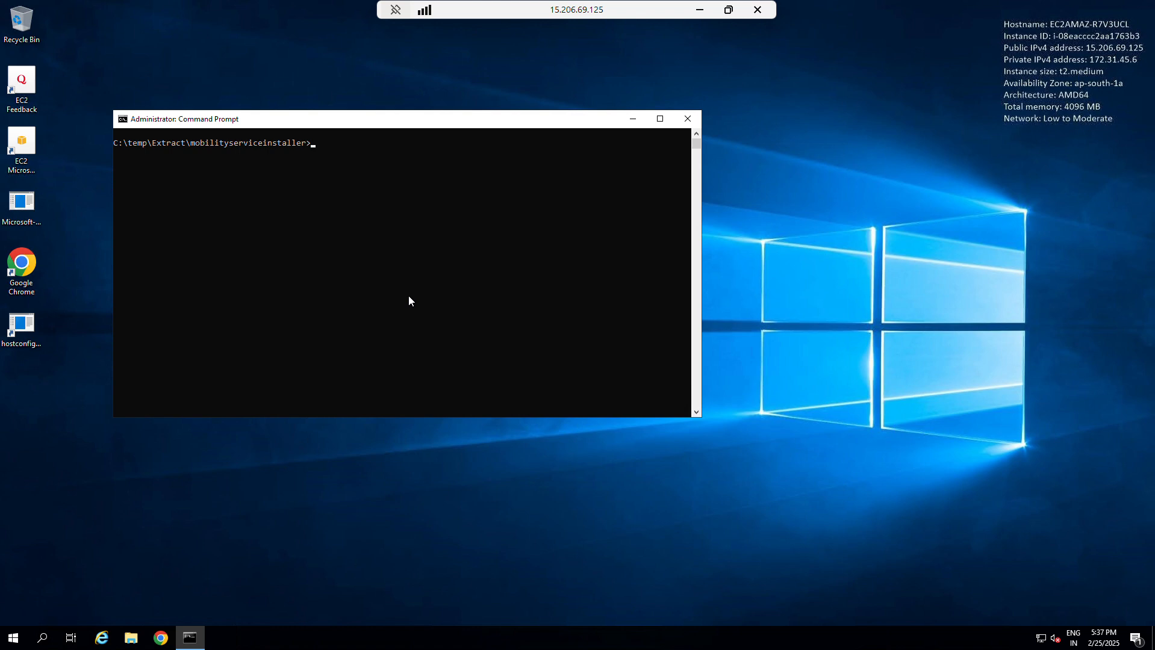
type("ping 10.0.04")
key("Return")
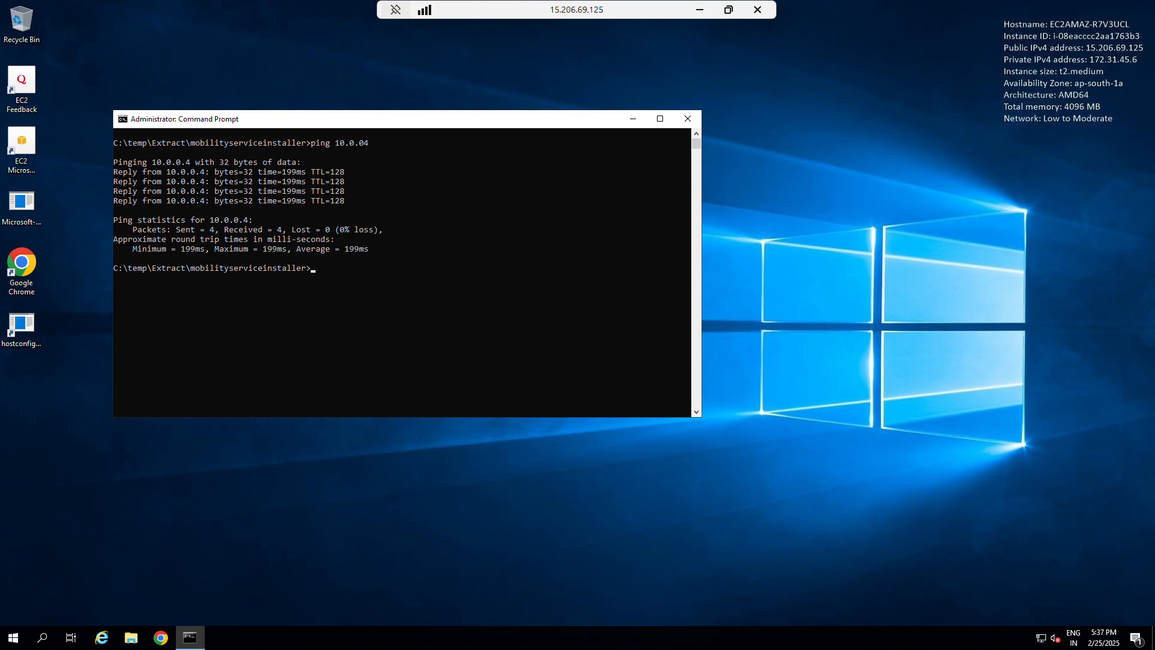
Step: Launch Remote Desktop Connection inside the AWS machine and start connecting to the computer 10.0.0.4
left_click(42, 638)
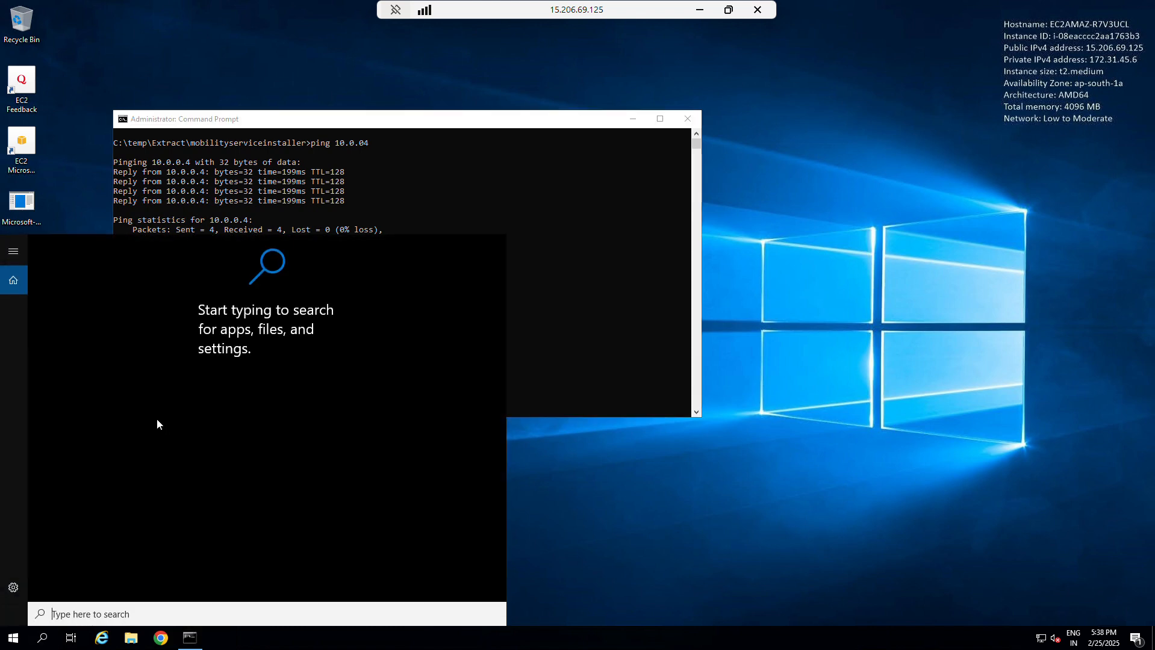
type("rd")
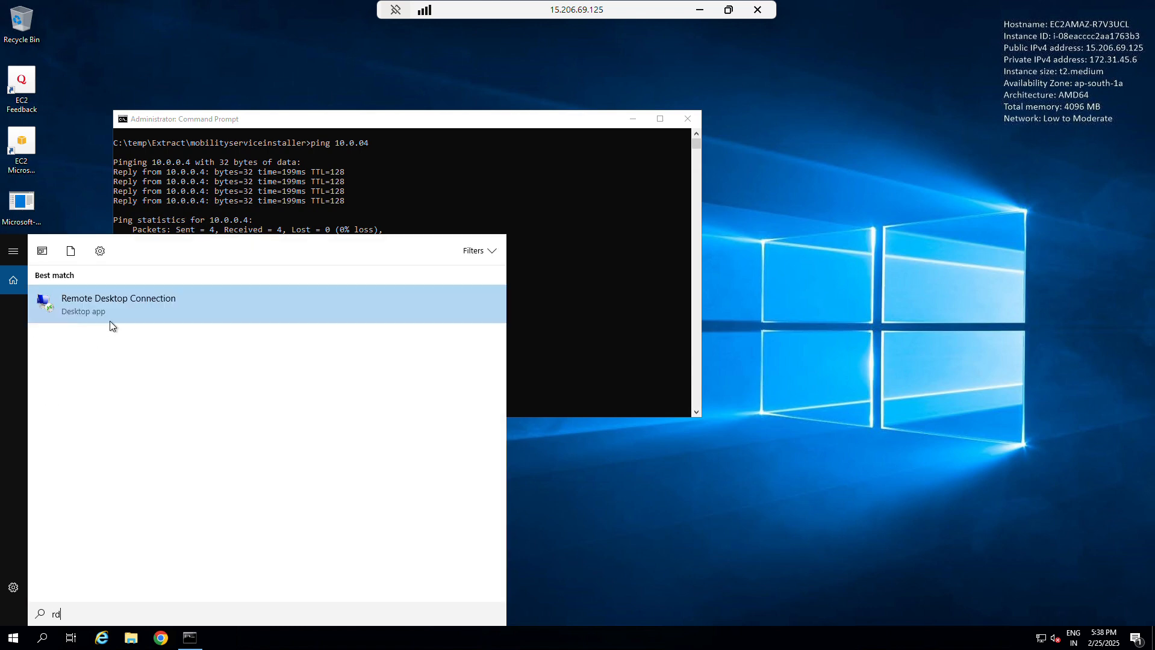
left_click(137, 301)
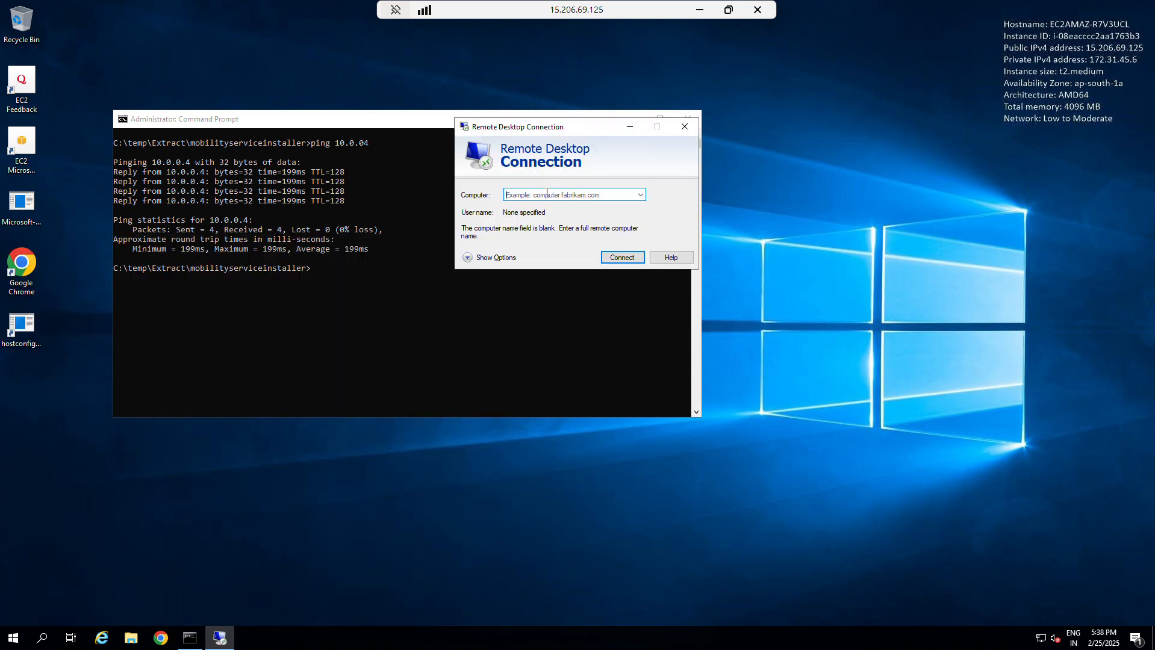
type("10.0.0.4")
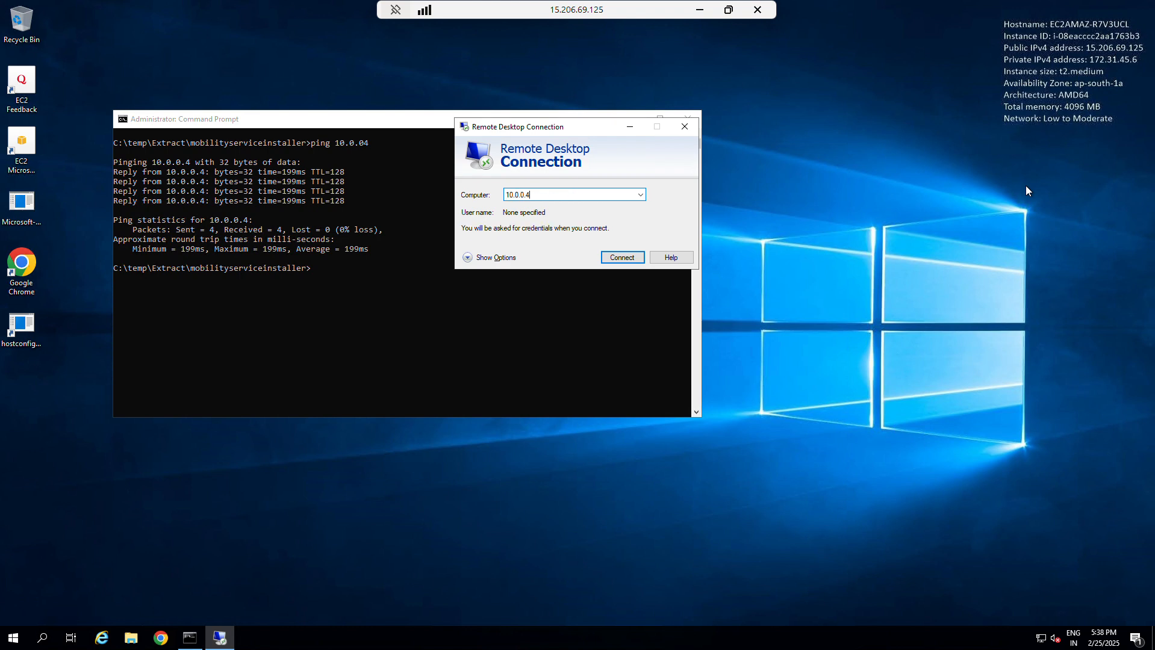
key("Return")
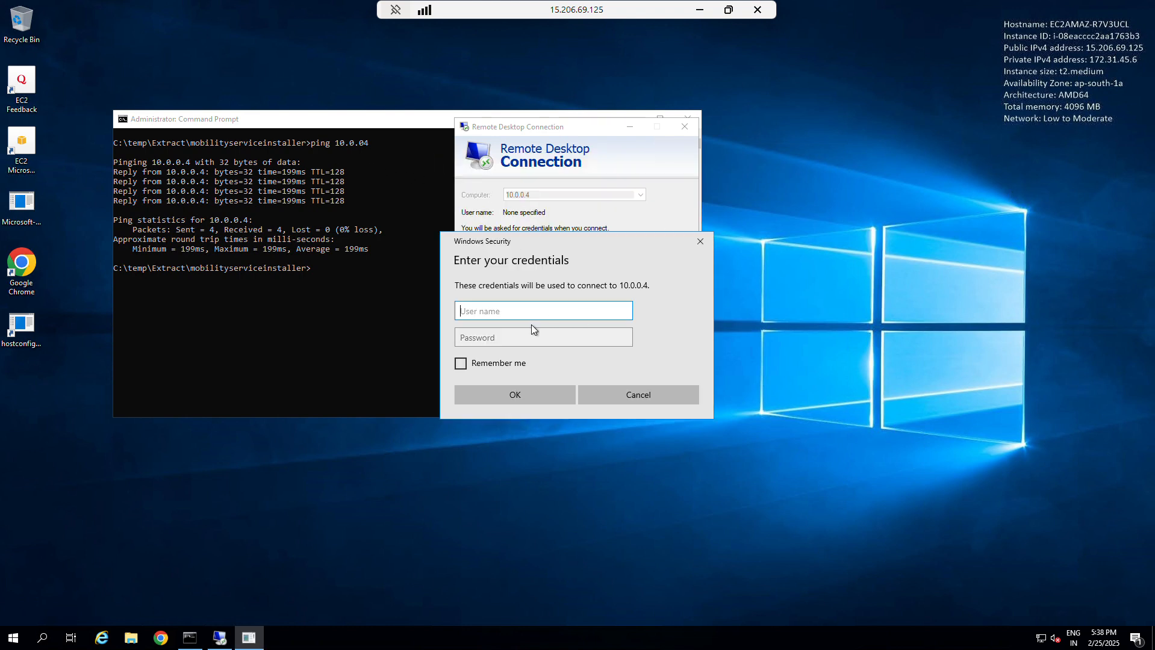
Step: Sign in to 10.0.0.4 with user name .\testadmin and the account password, and accept the untrusted certificate
type(".\\testadmin")
key("Tab")
type("•••••••••••••")
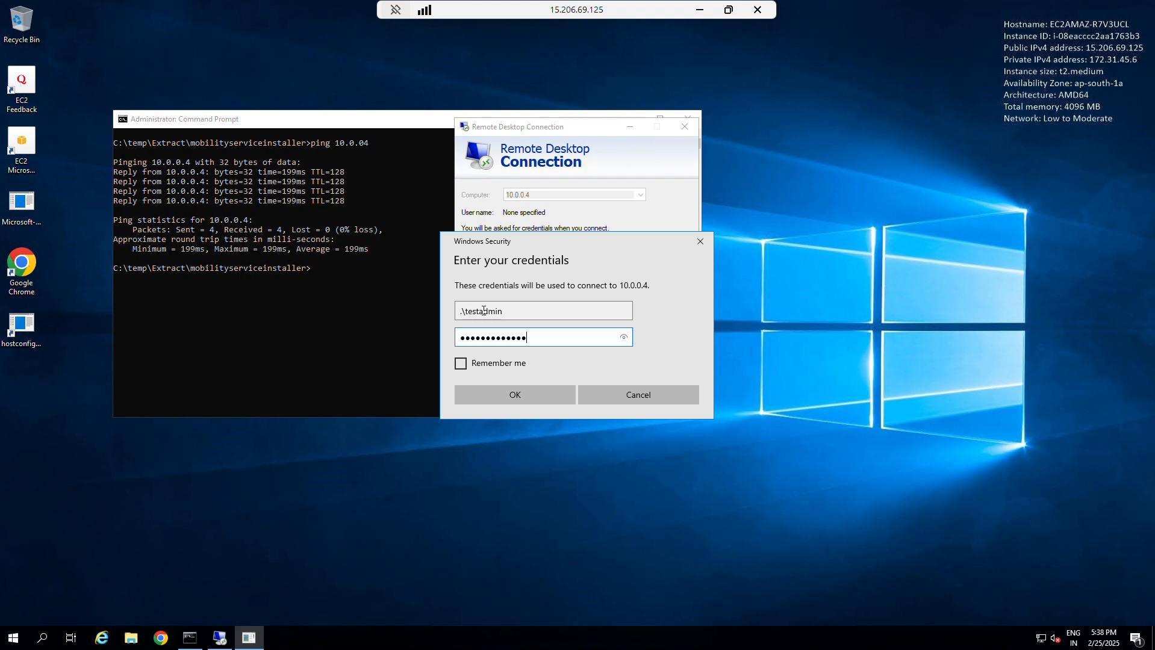
key("Return")
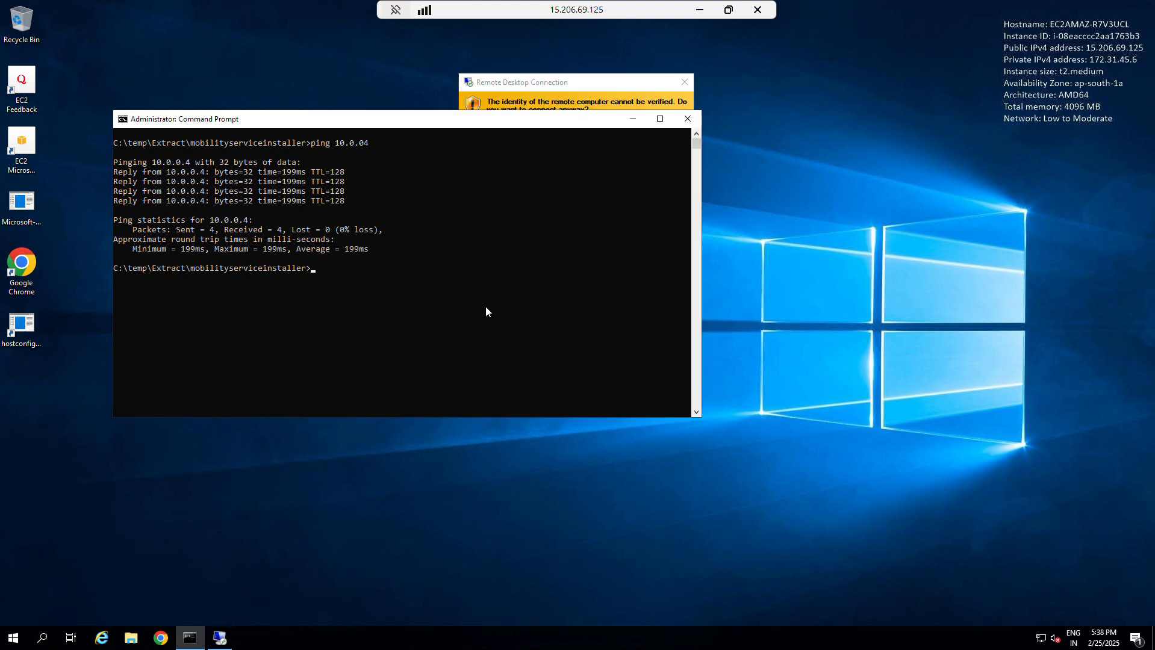
left_click(523, 83)
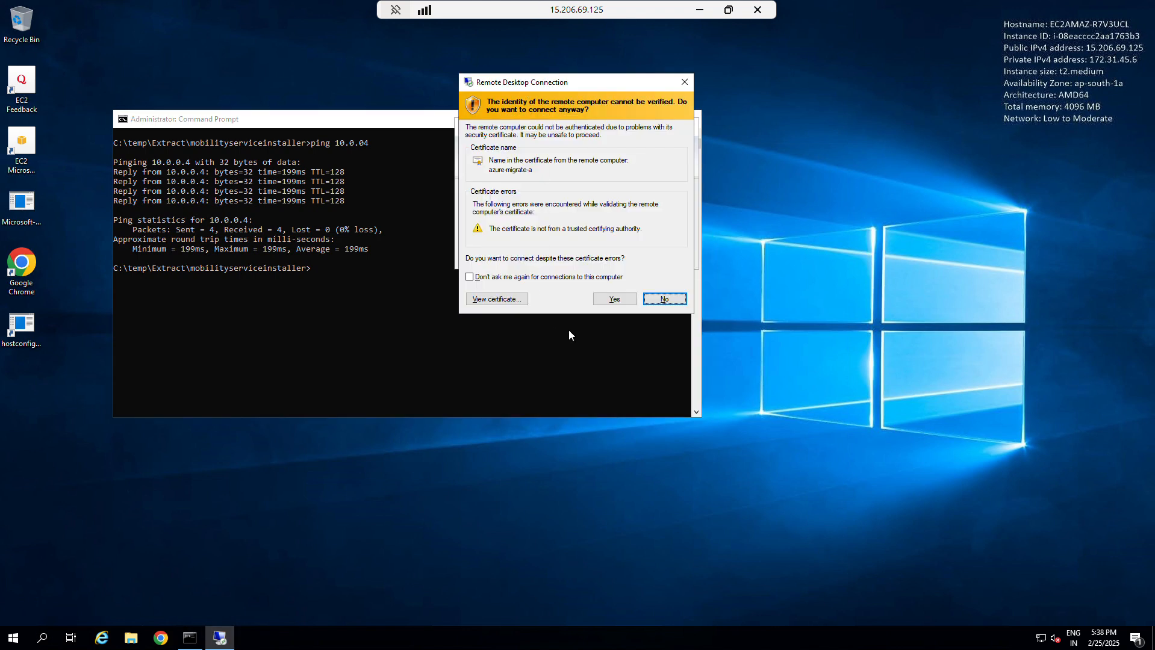
left_click(613, 299)
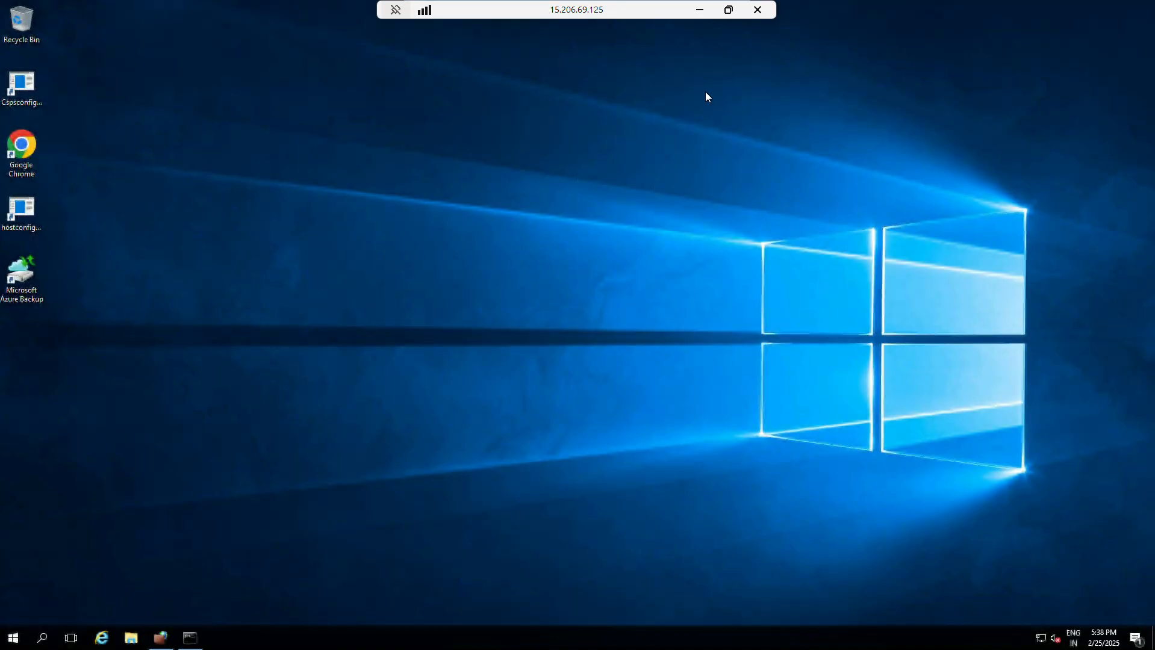
Step: Minimize the 10.0.0.4 remote session, bring it back, and open that machine's Network and Sharing Center
left_click(696, 8)
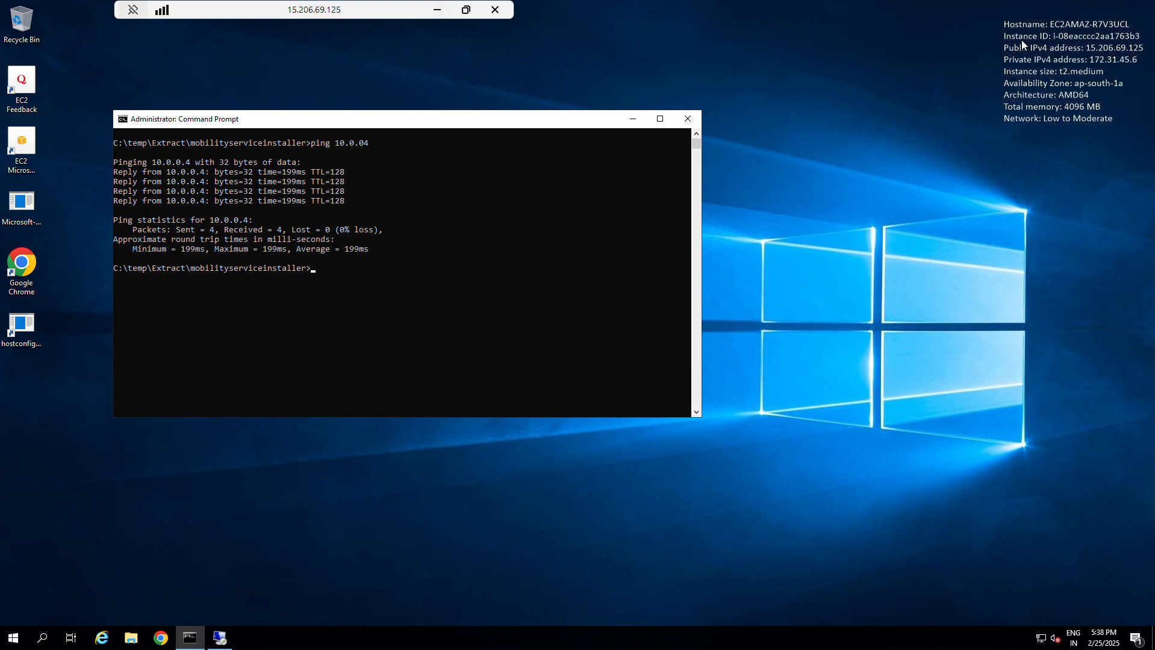
left_click(220, 638)
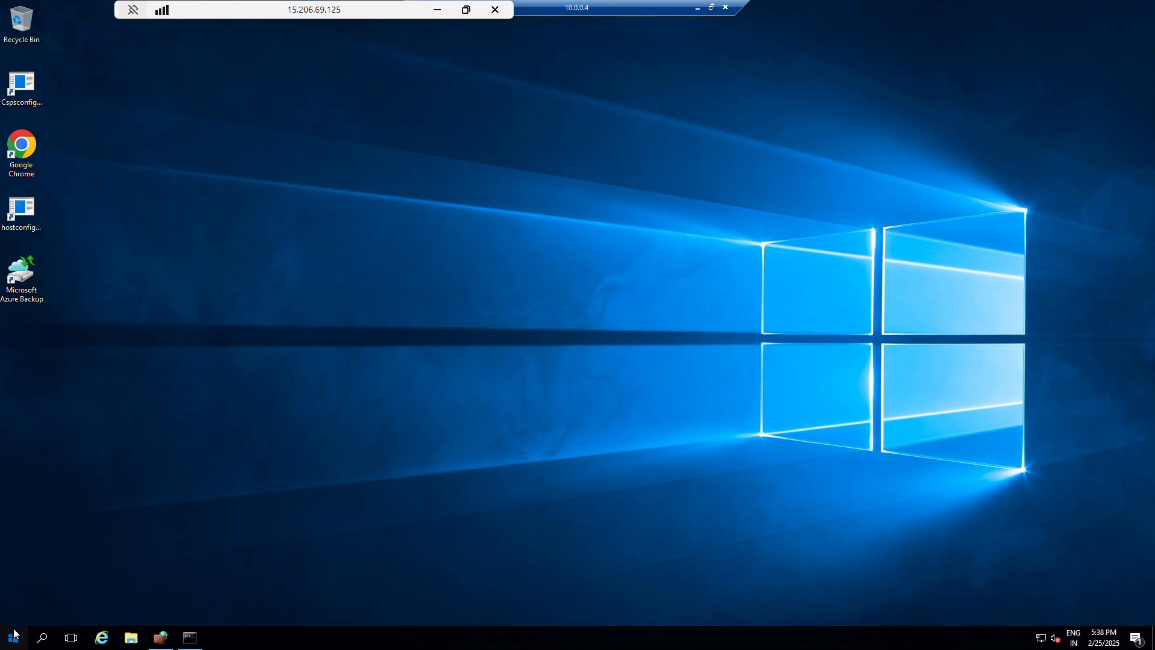
key("super")
right_click(1047, 643)
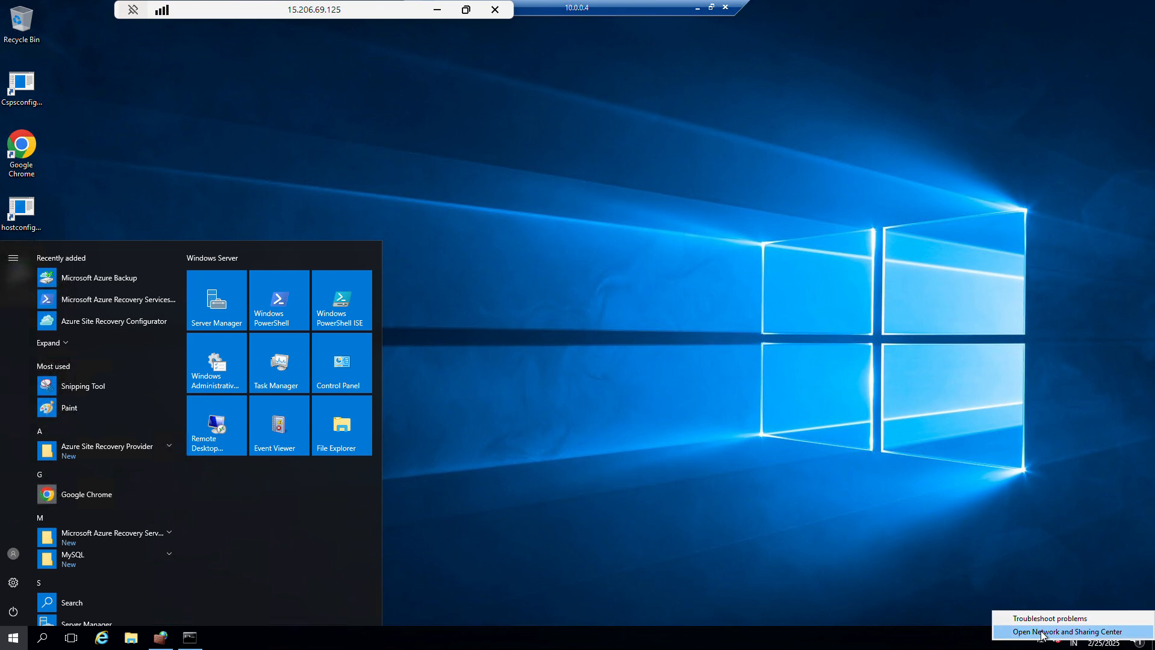
left_click(1042, 633)
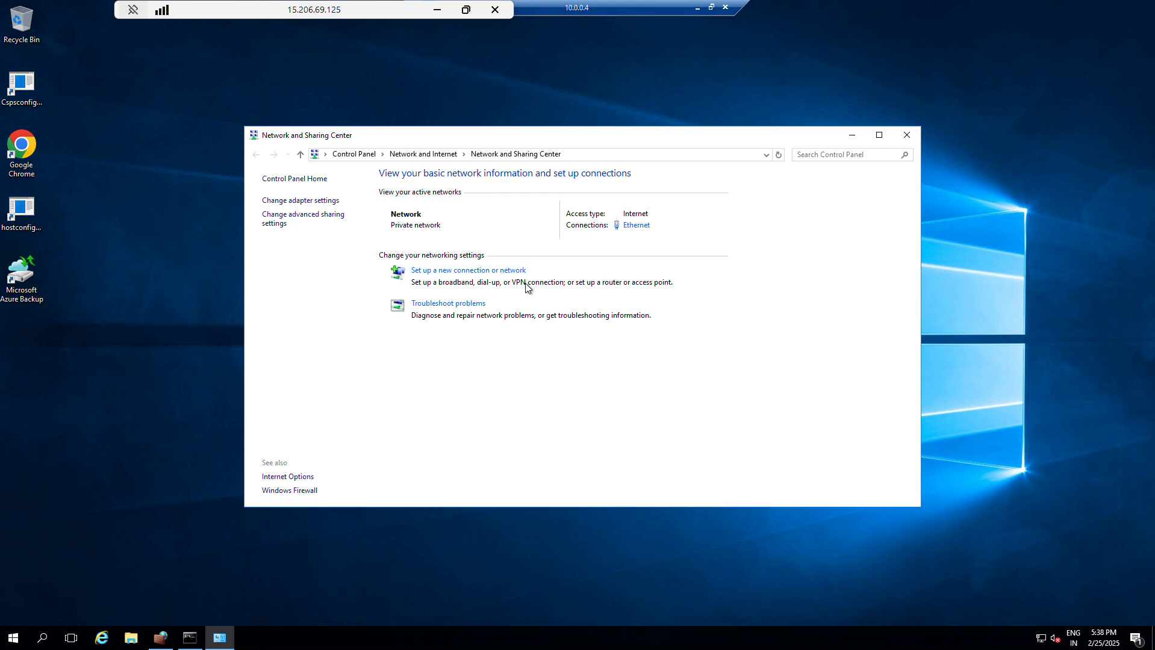
Step: Examine the IPv4 address and adapter description in the Ethernet connection's network details on the remote machine
left_click(636, 225)
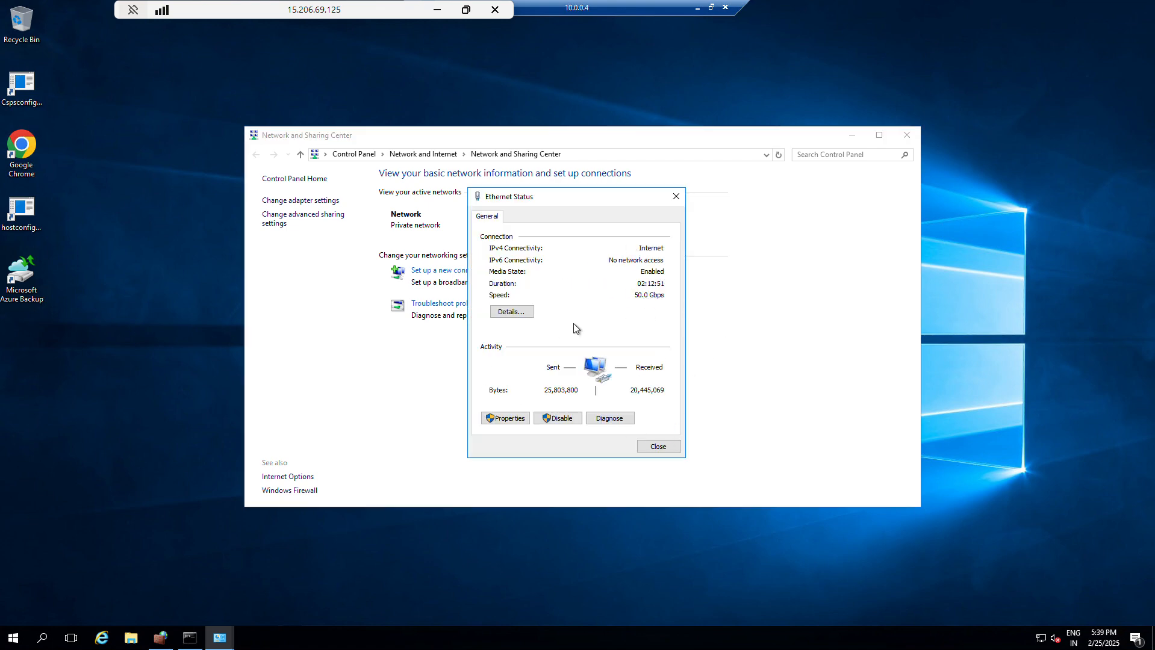
left_click(516, 313)
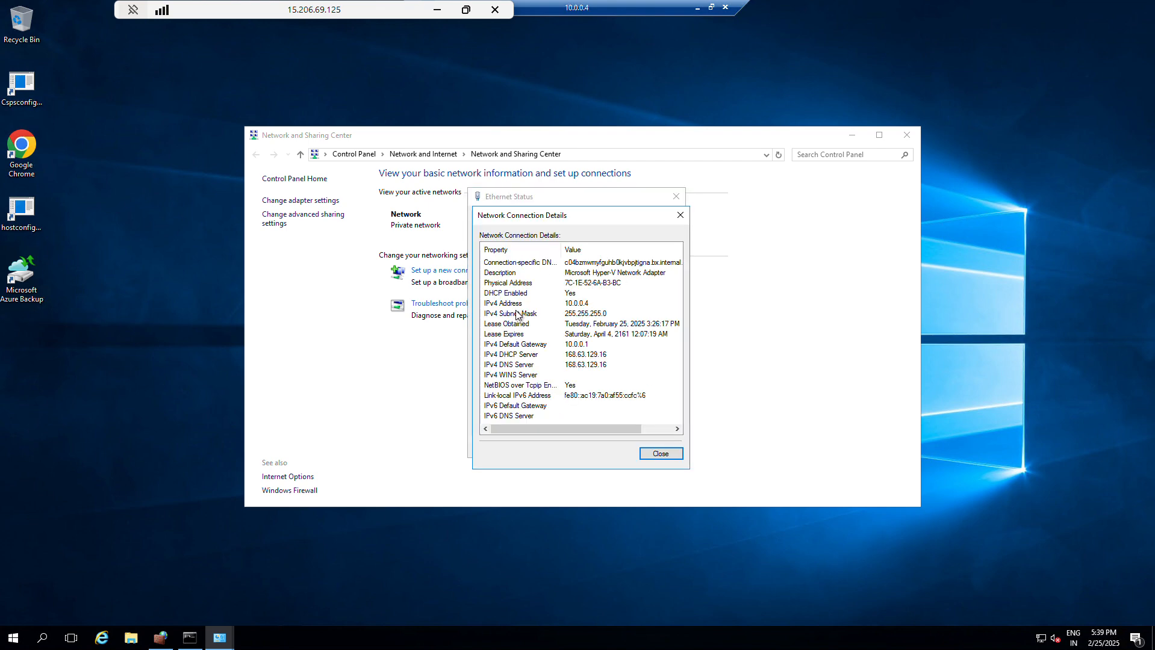
left_click(562, 306)
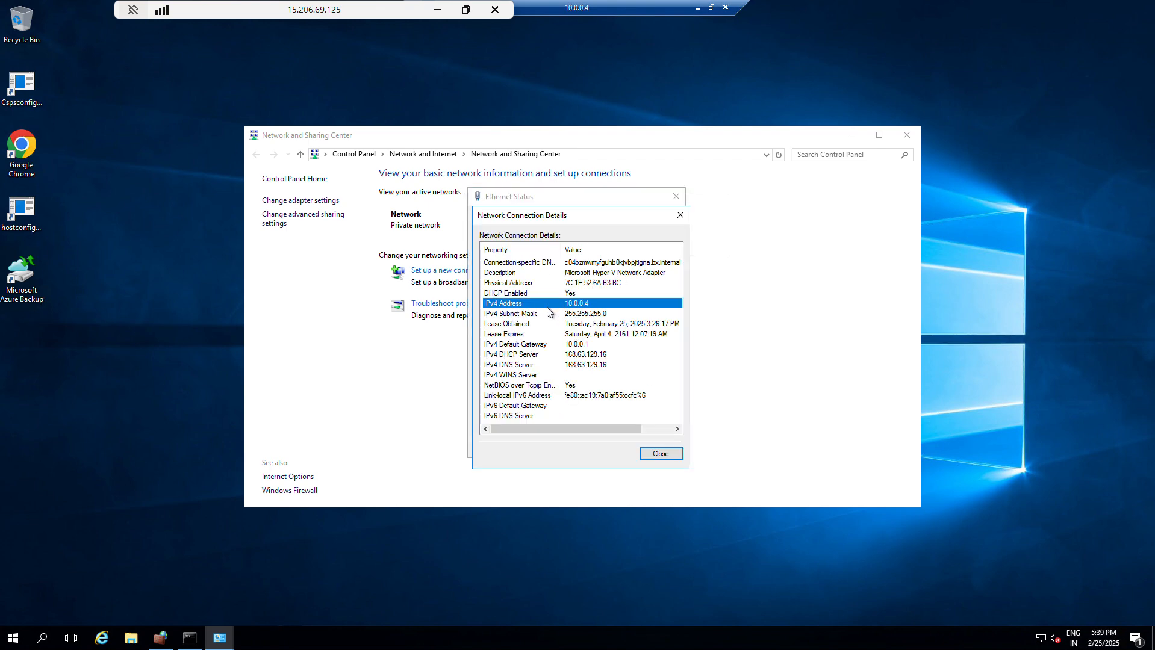
left_click(629, 273)
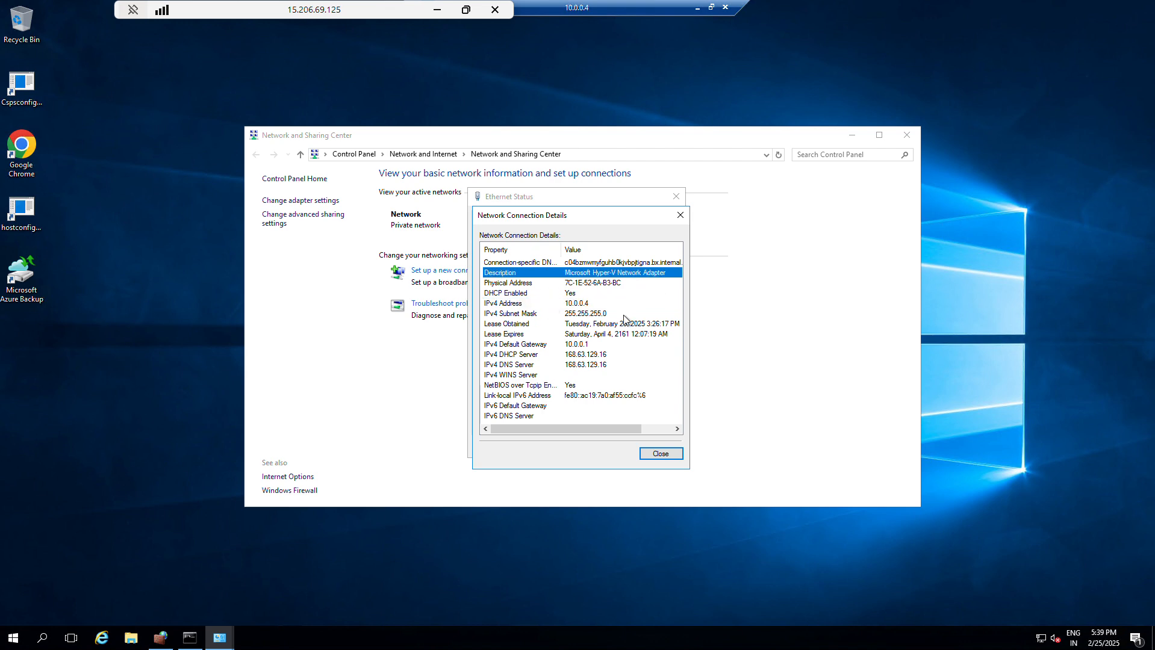
Step: Close the Ethernet details and status windows, and minimize the 10.0.0.4 remote session to return to the AWS machine
left_click(679, 216)
left_click(677, 196)
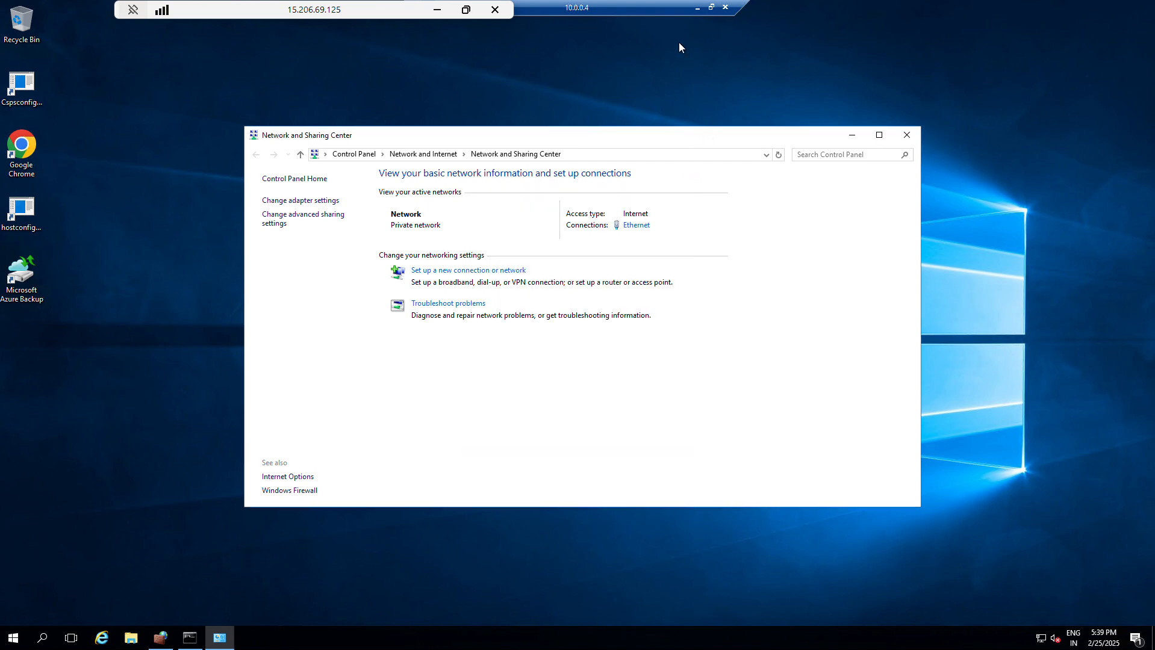
left_click(696, 8)
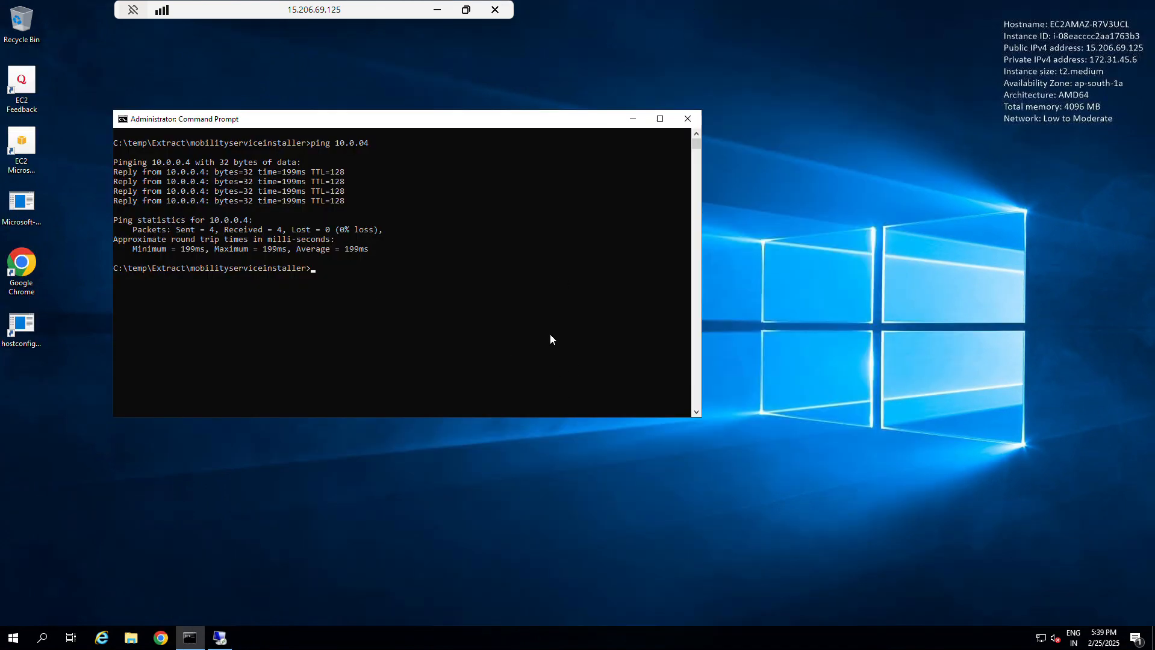